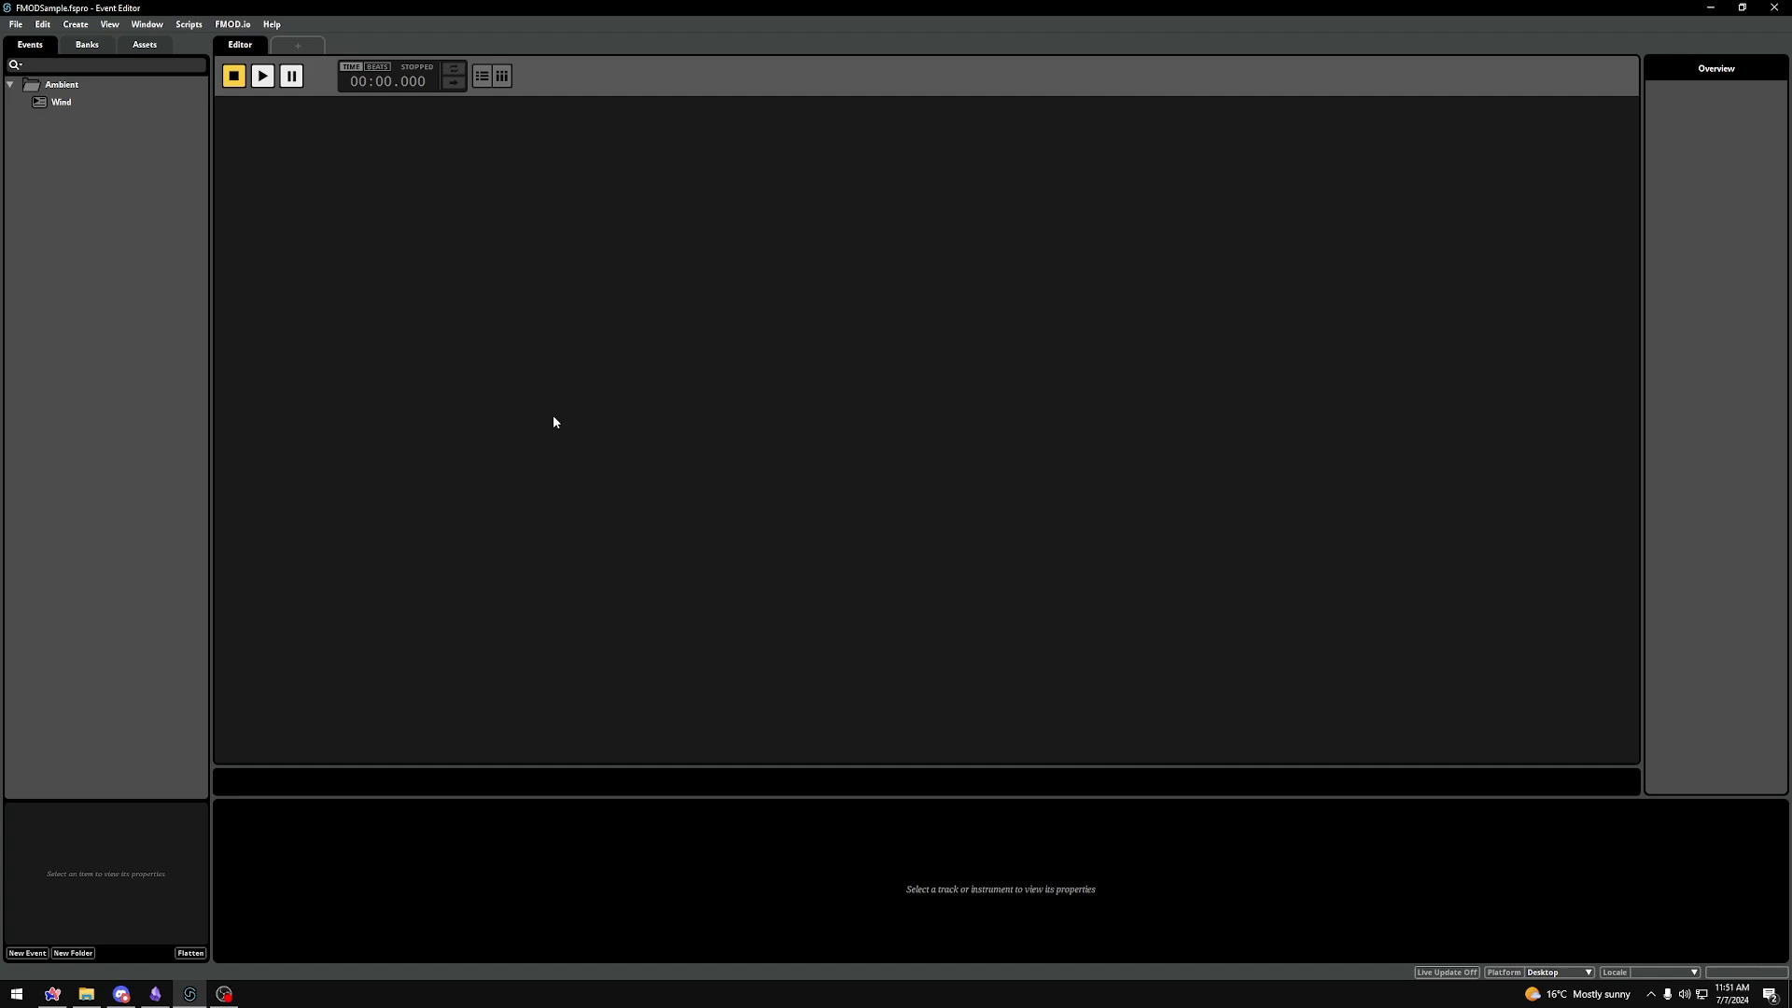
- Create a new top-level events folder named Presets
right_click(82, 185)
mouse_move(128, 209)
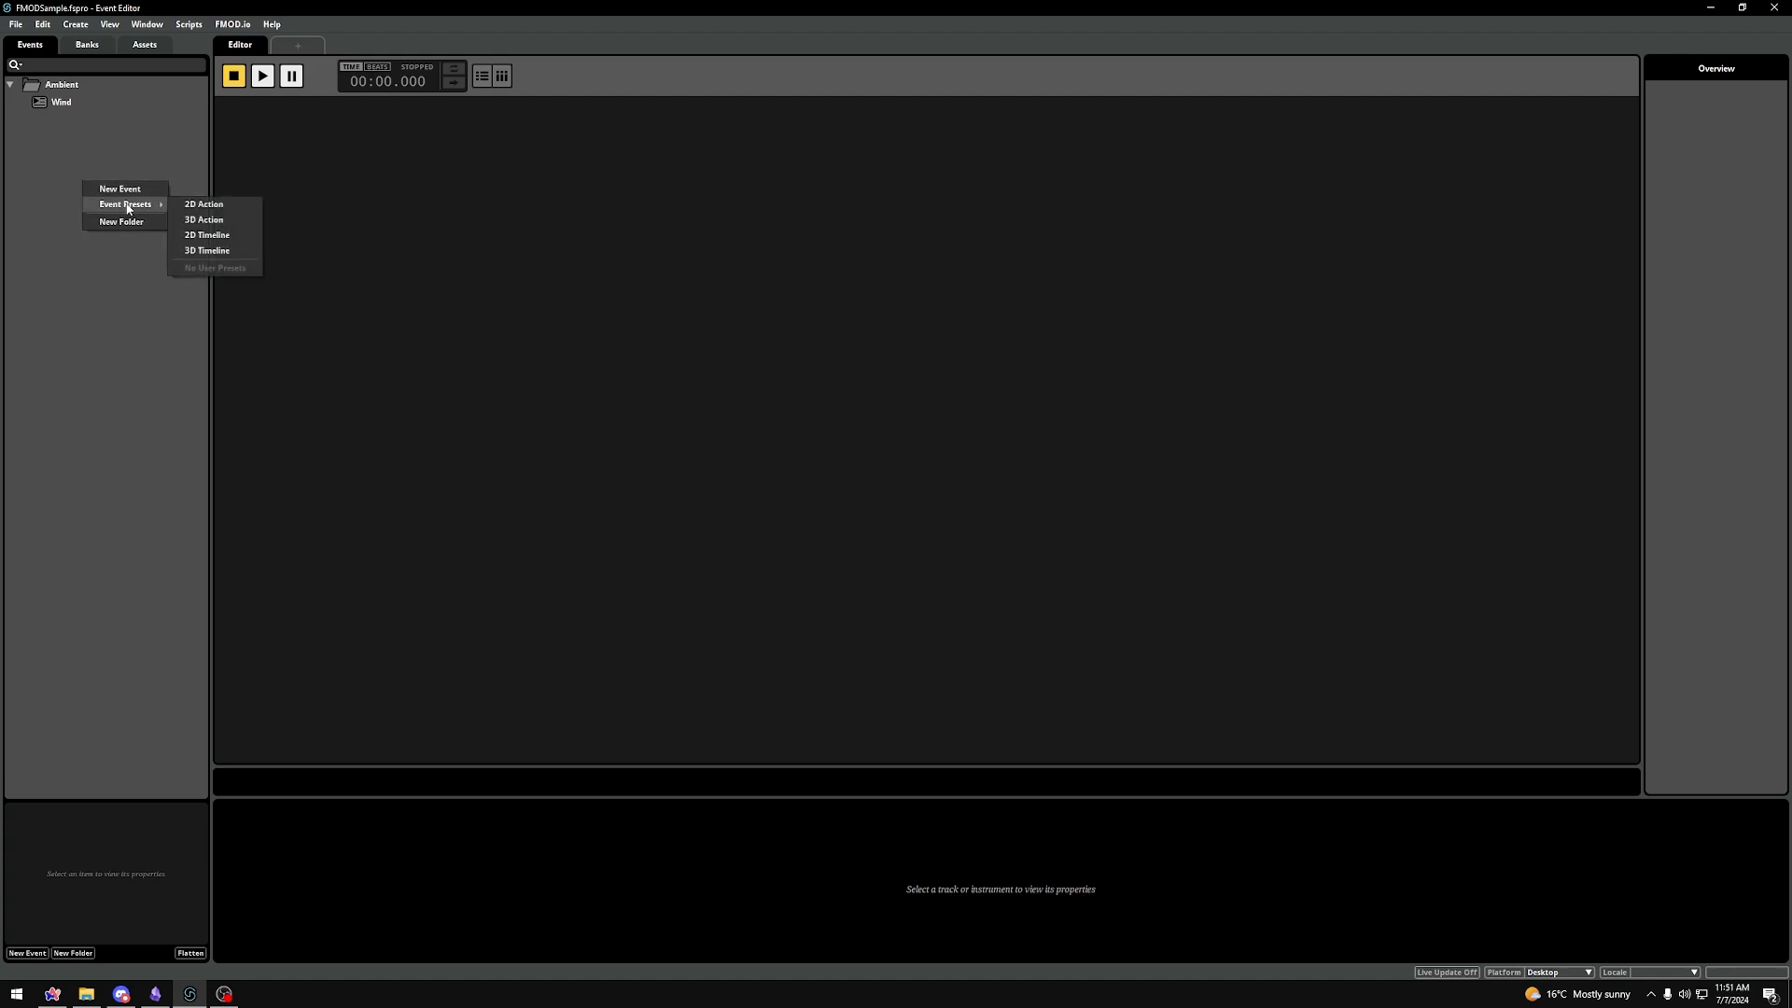
left_click(136, 222)
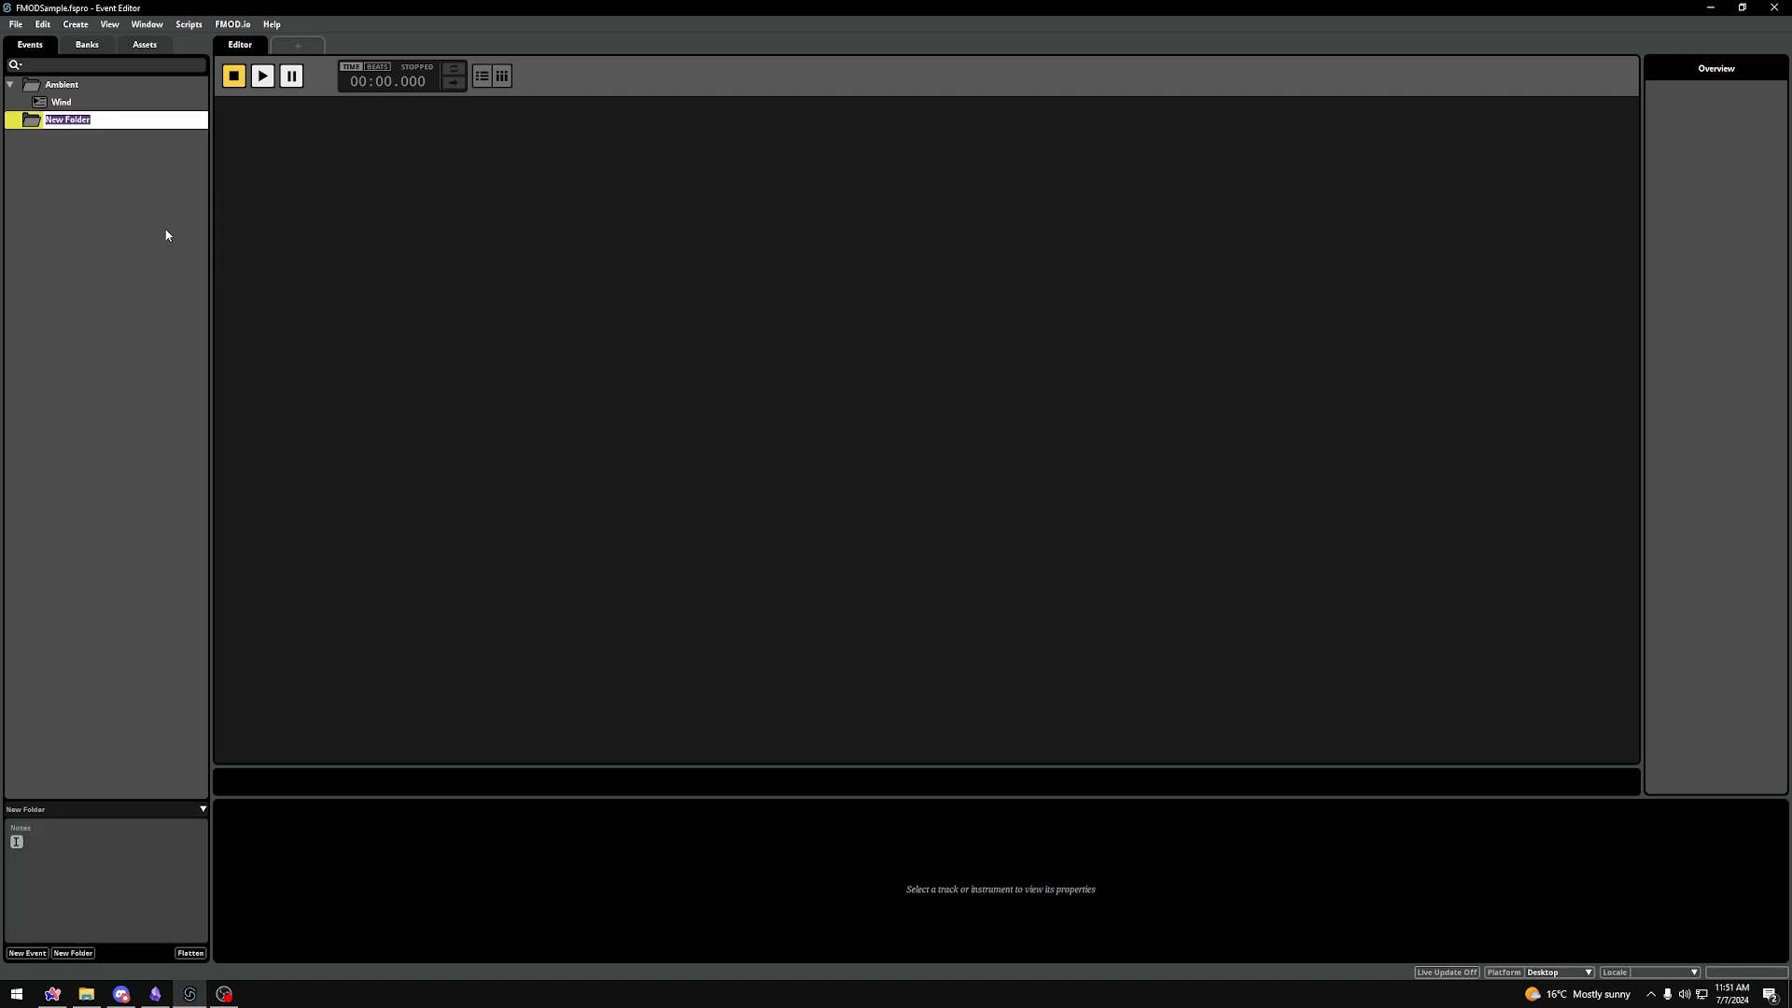
type("Presets")
key("Return")
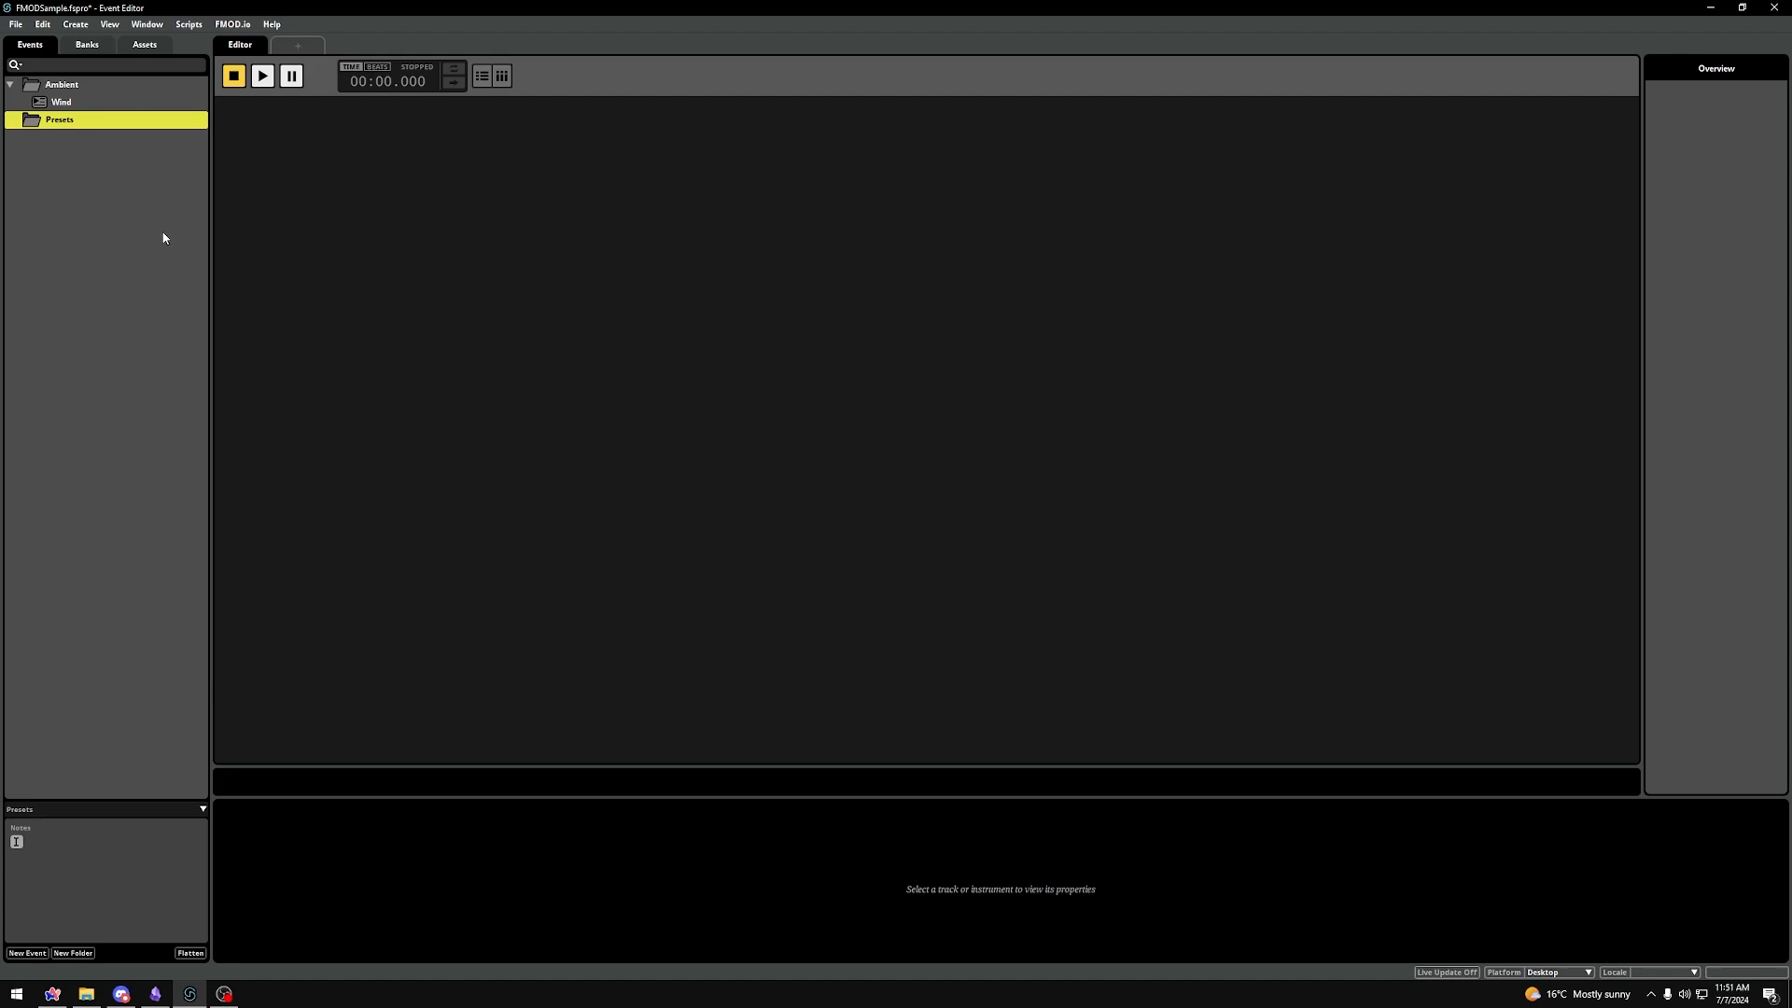
- Create a new top-level event named PRESET_2D_LOOP
right_click(126, 201)
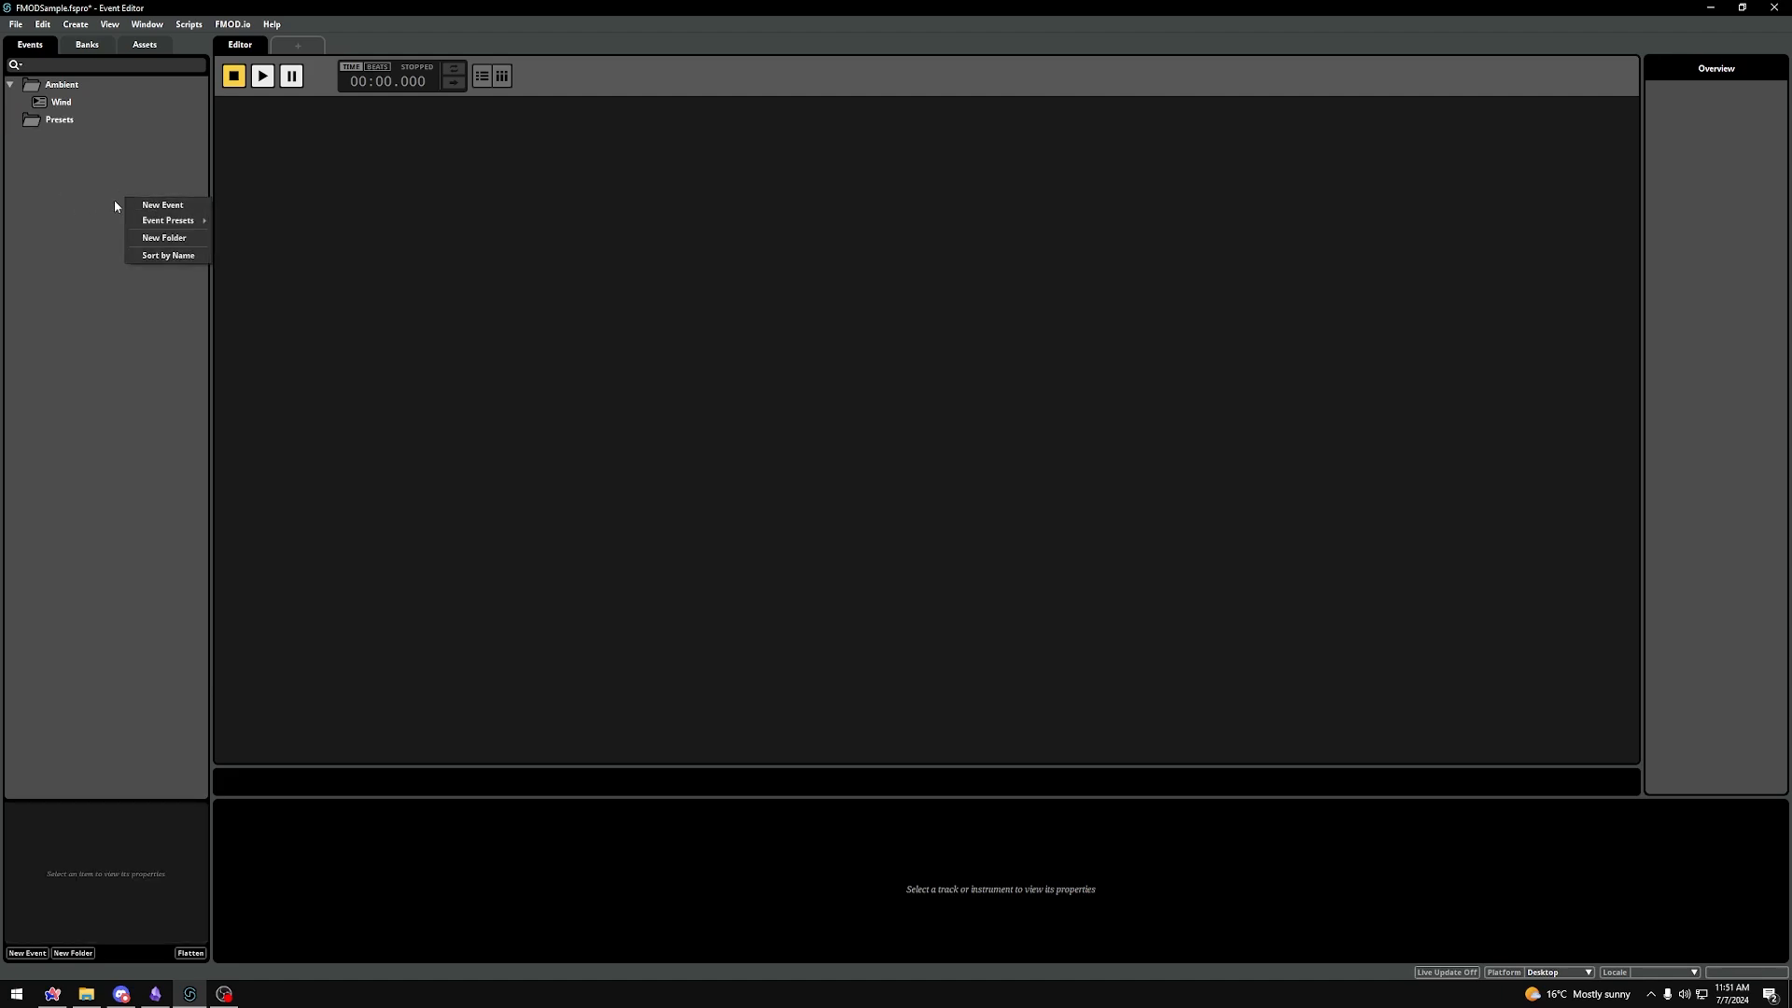
left_click(164, 207)
key("BackSpace")
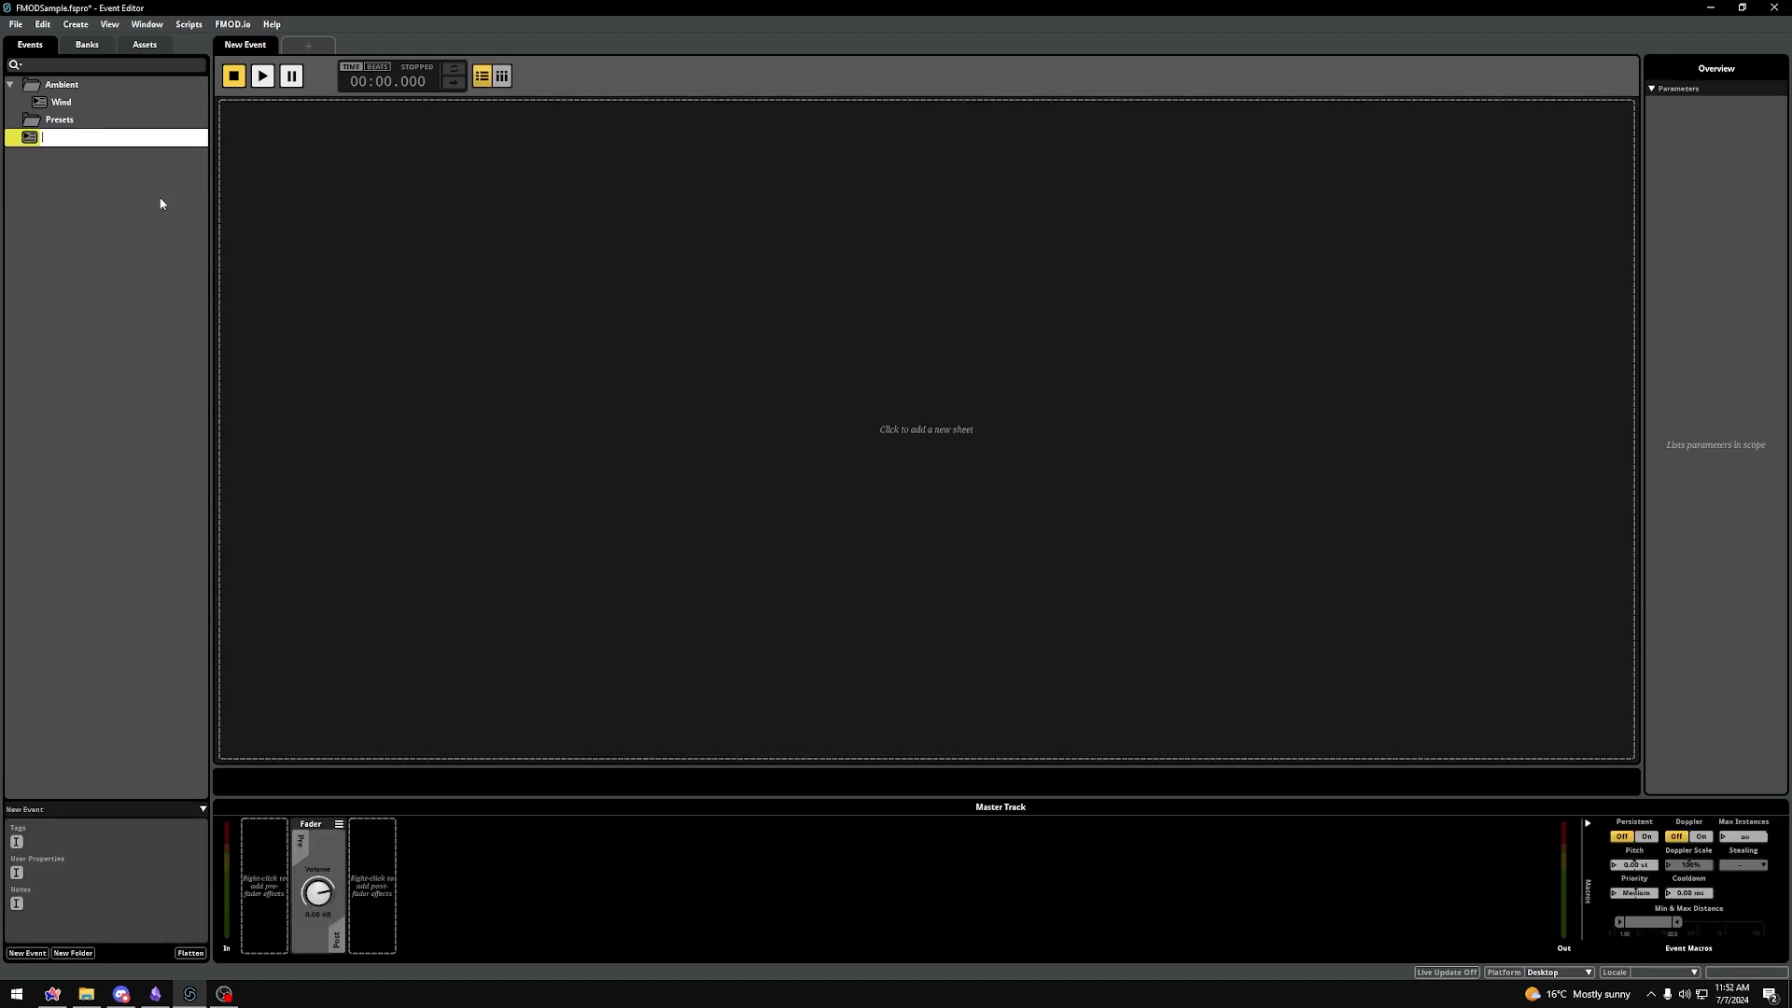
type("PRESET_ 2D_LOOP")
key("Return")
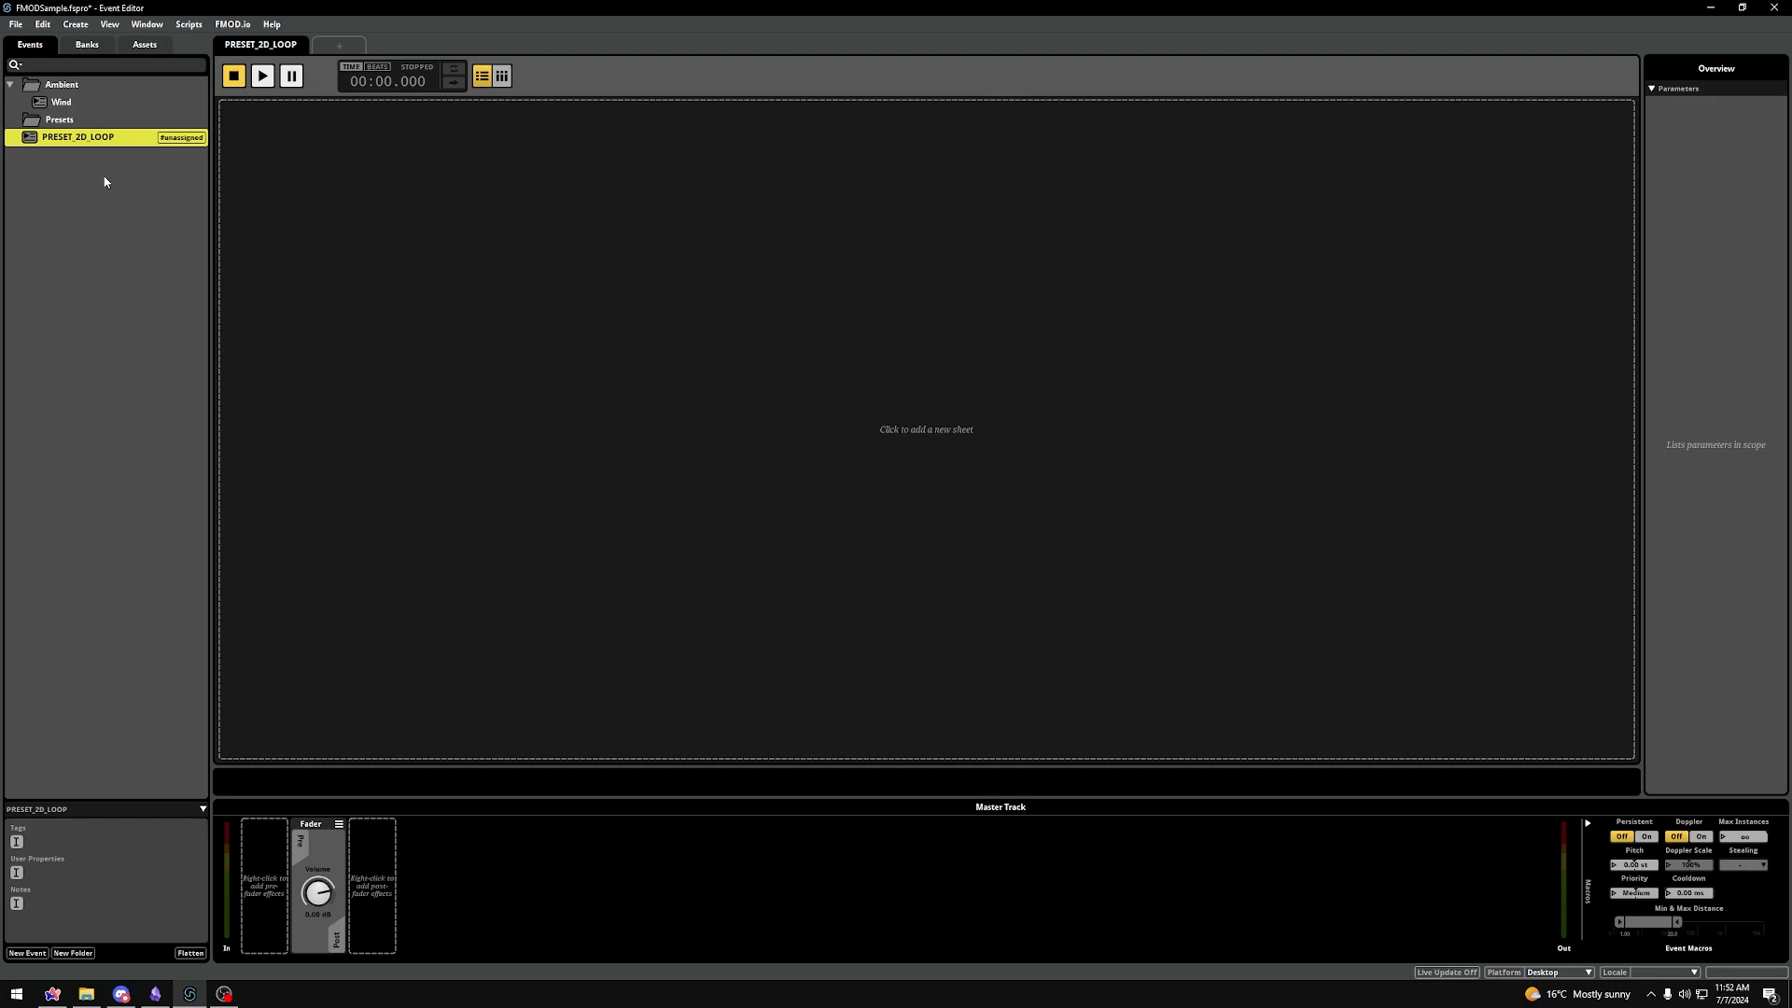
right_click(59, 146)
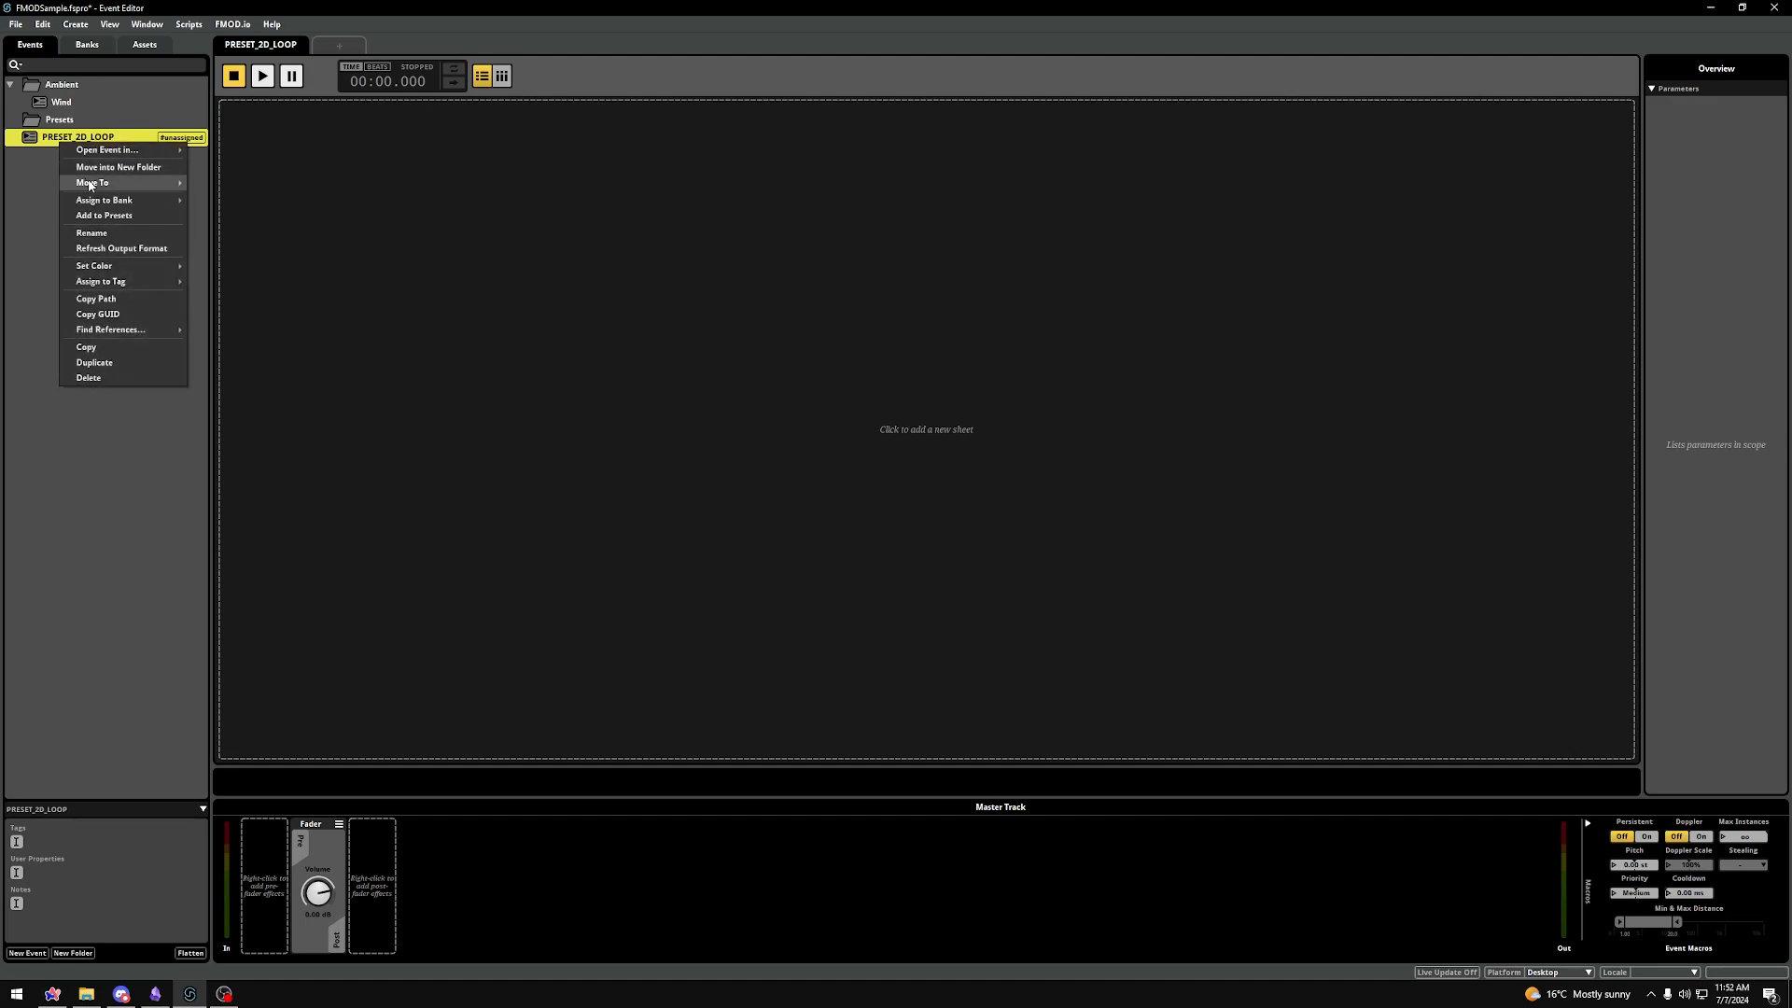
mouse_move(104, 206)
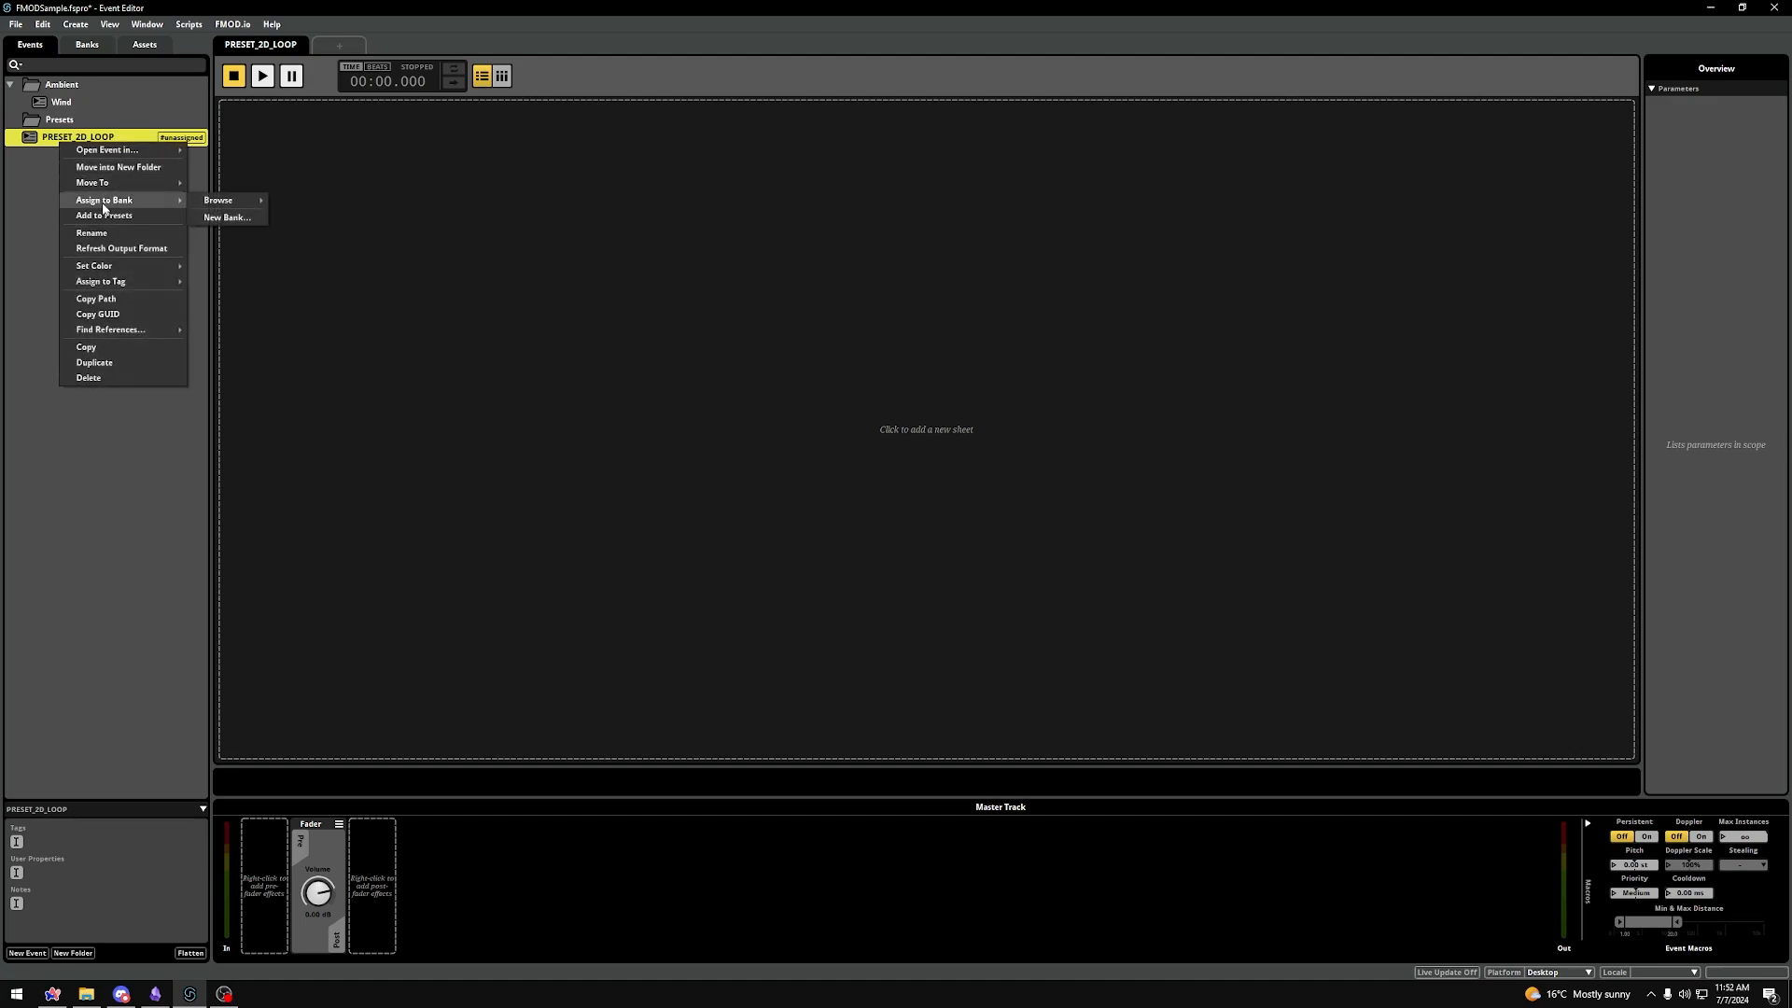
left_click(35, 209)
left_click(34, 209)
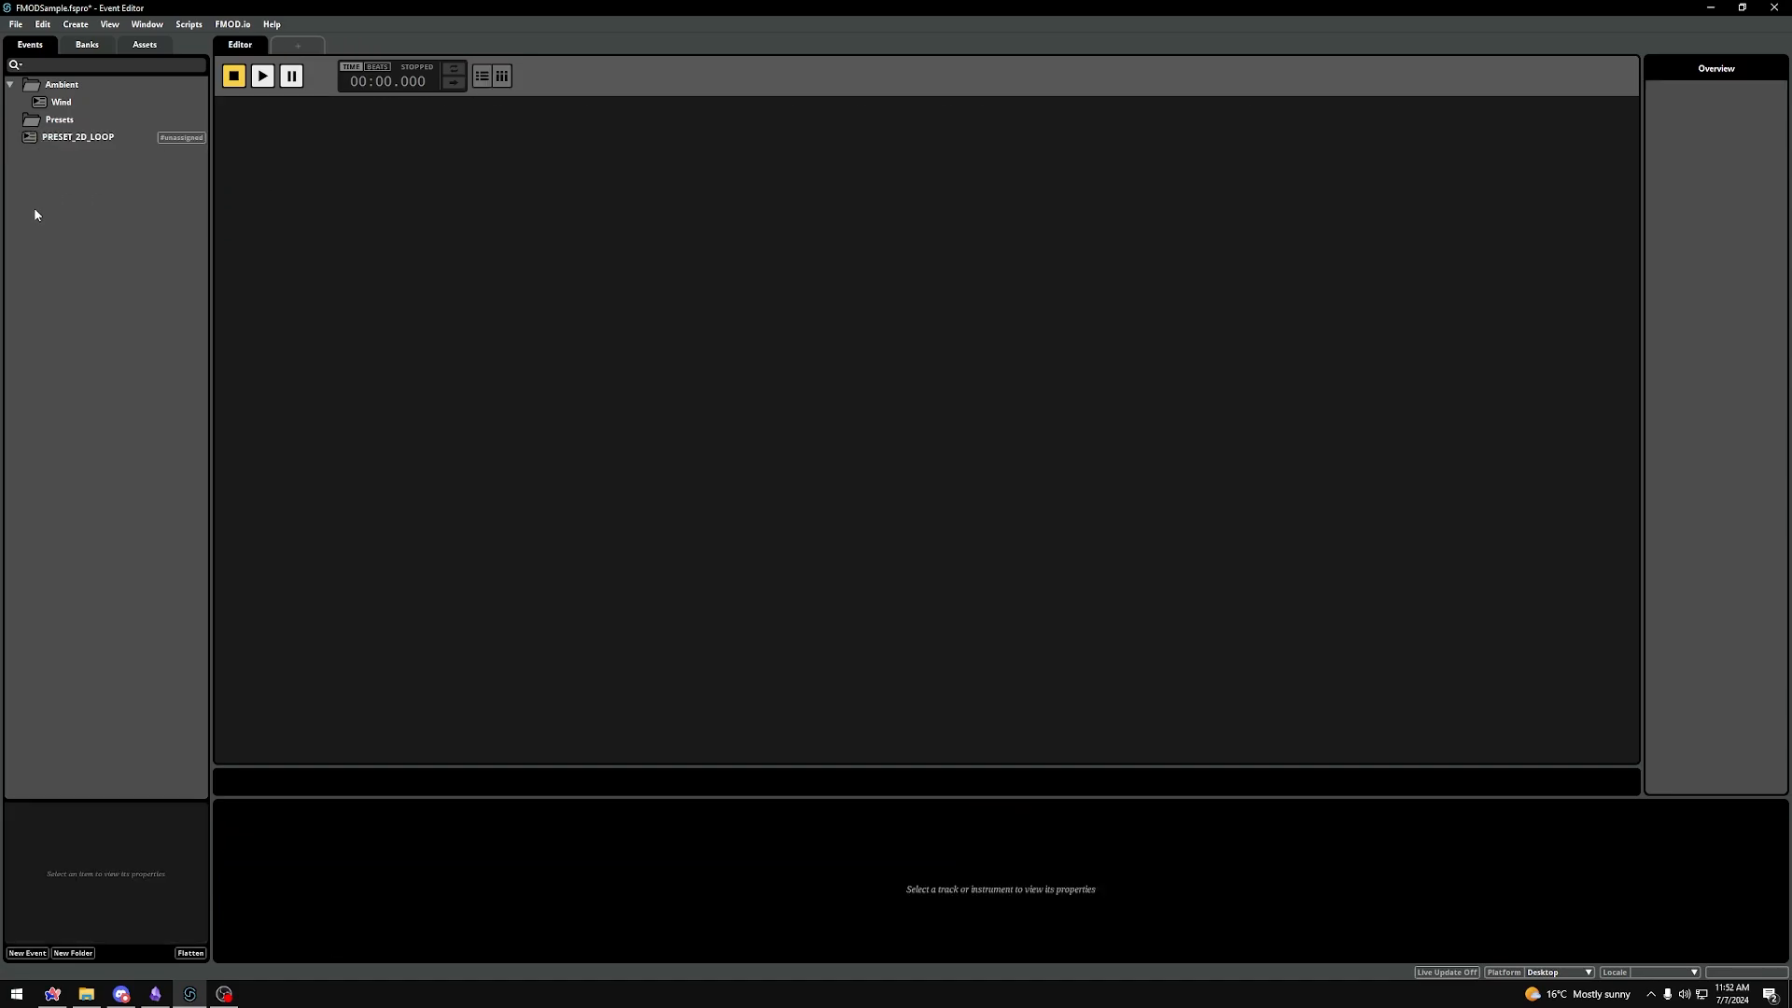
- Add a timeline sheet and one audio track to the PRESET_2D_LOOP event
left_click(57, 138)
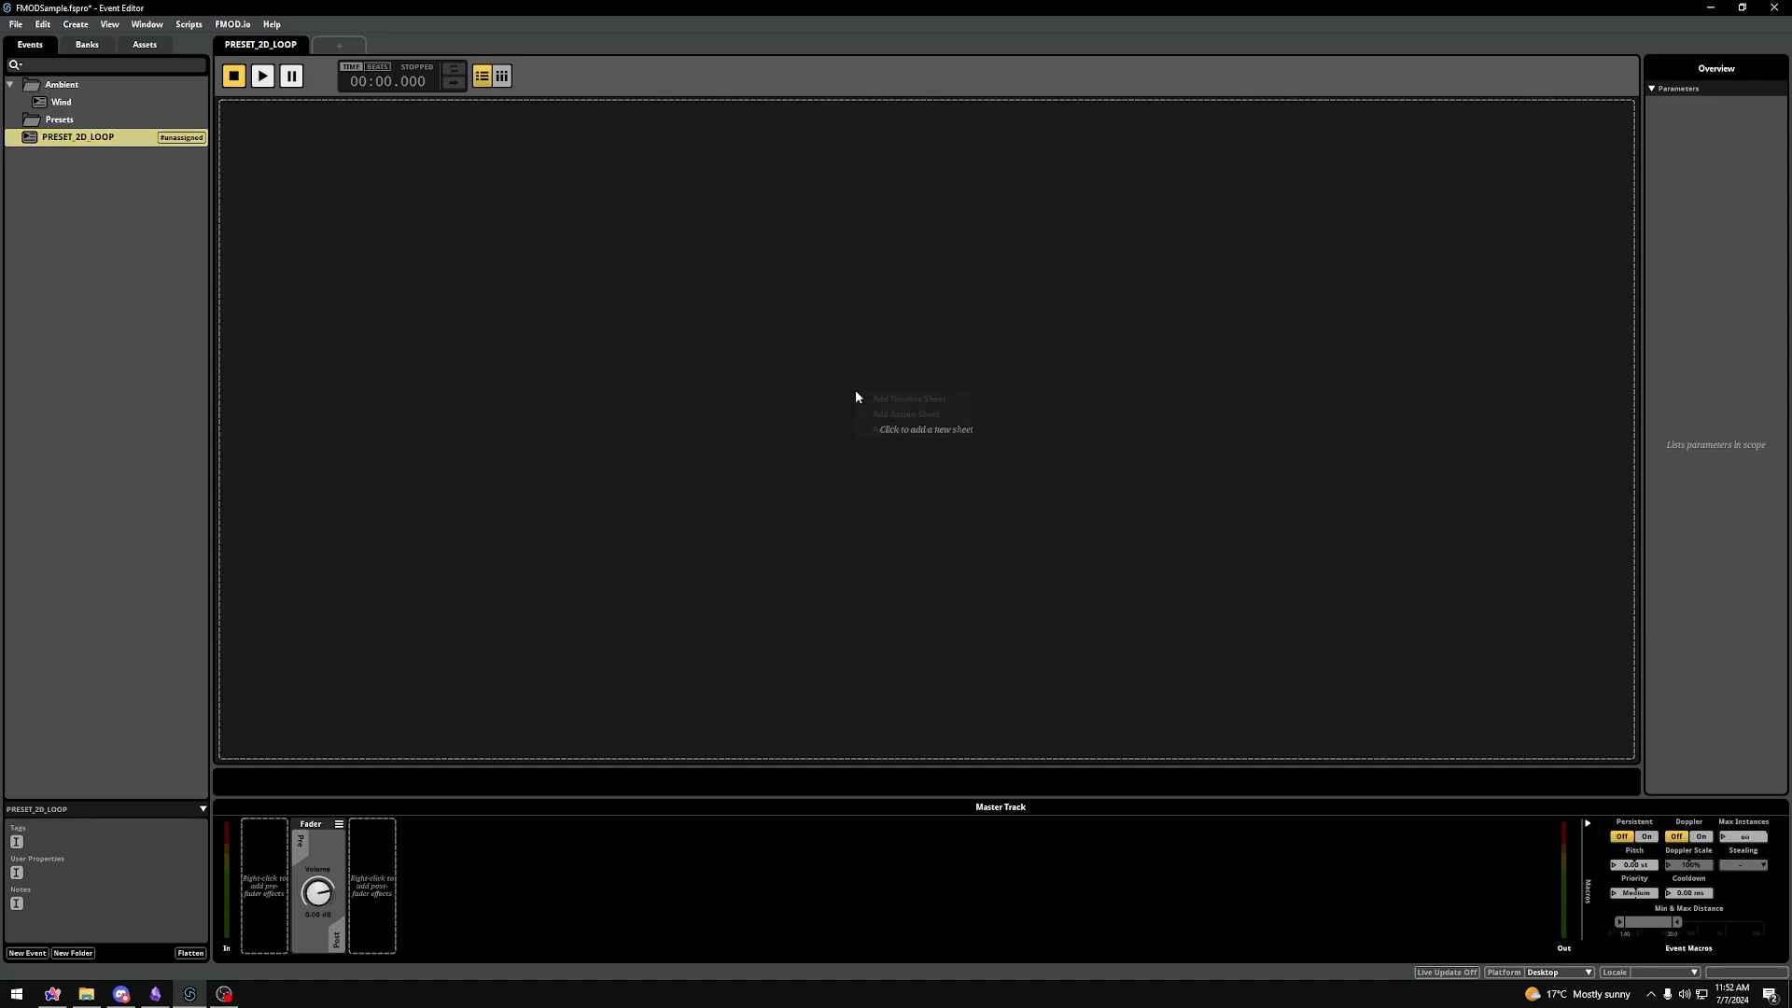
left_click(856, 392)
left_click(879, 399)
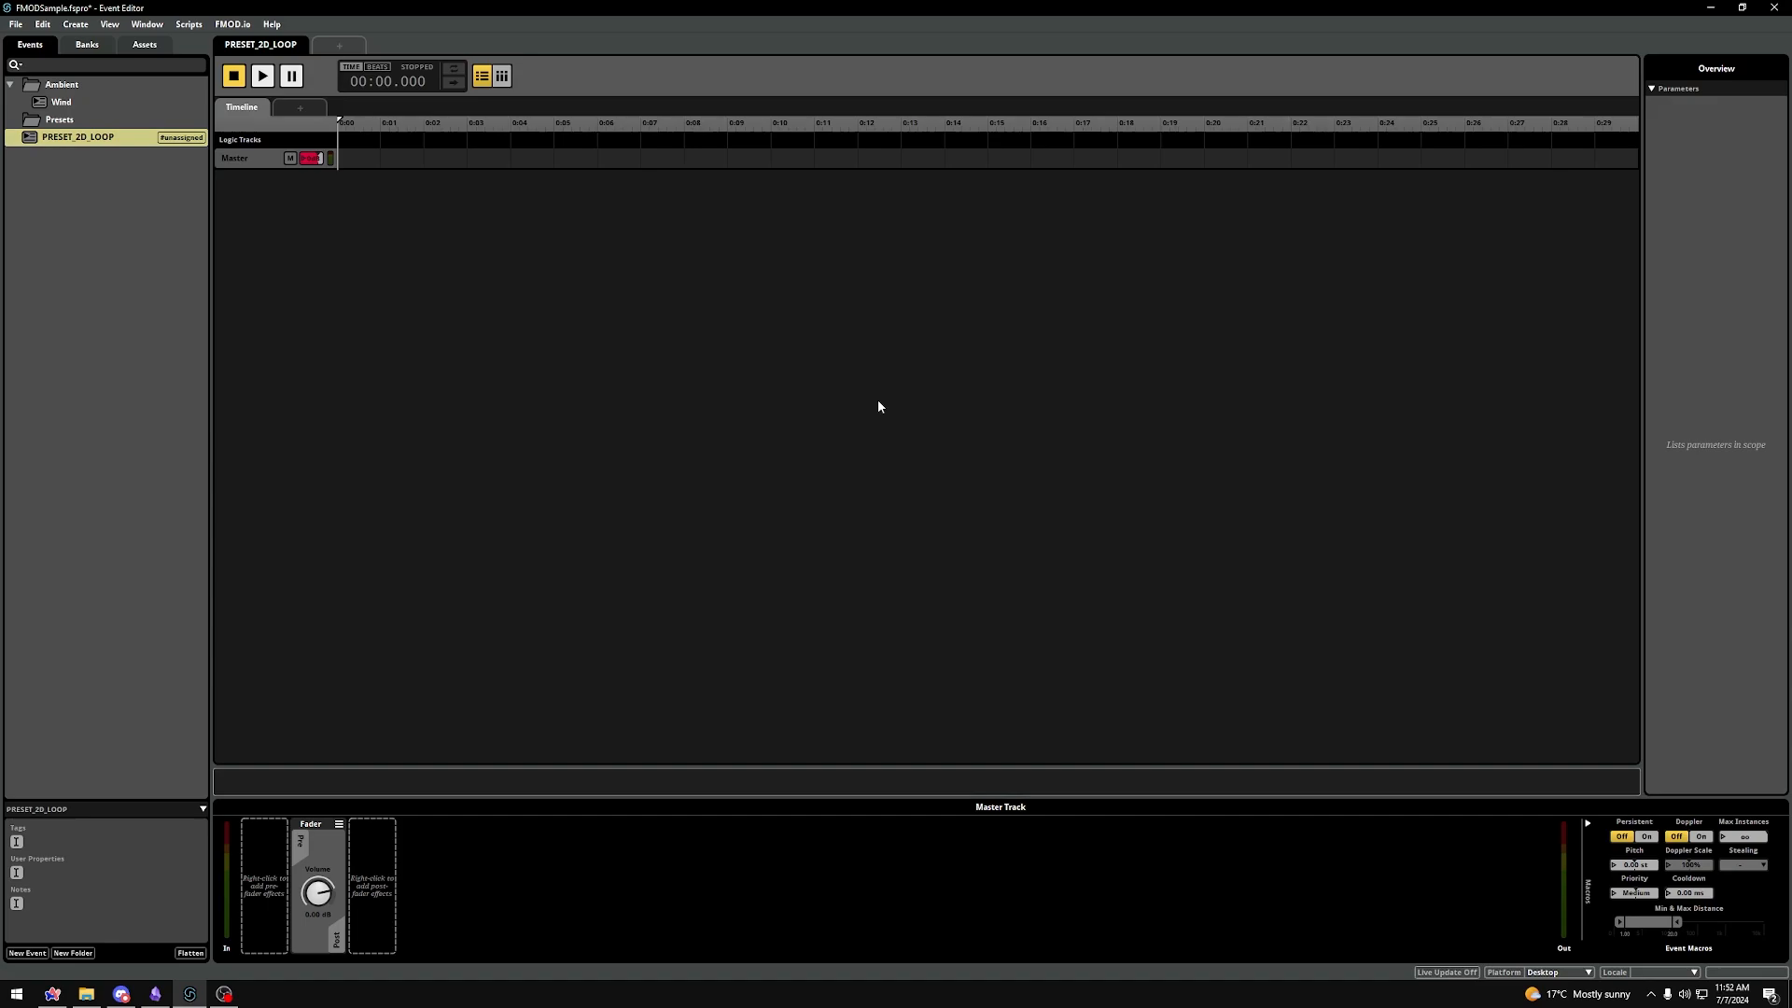
right_click(293, 163)
left_click(293, 164)
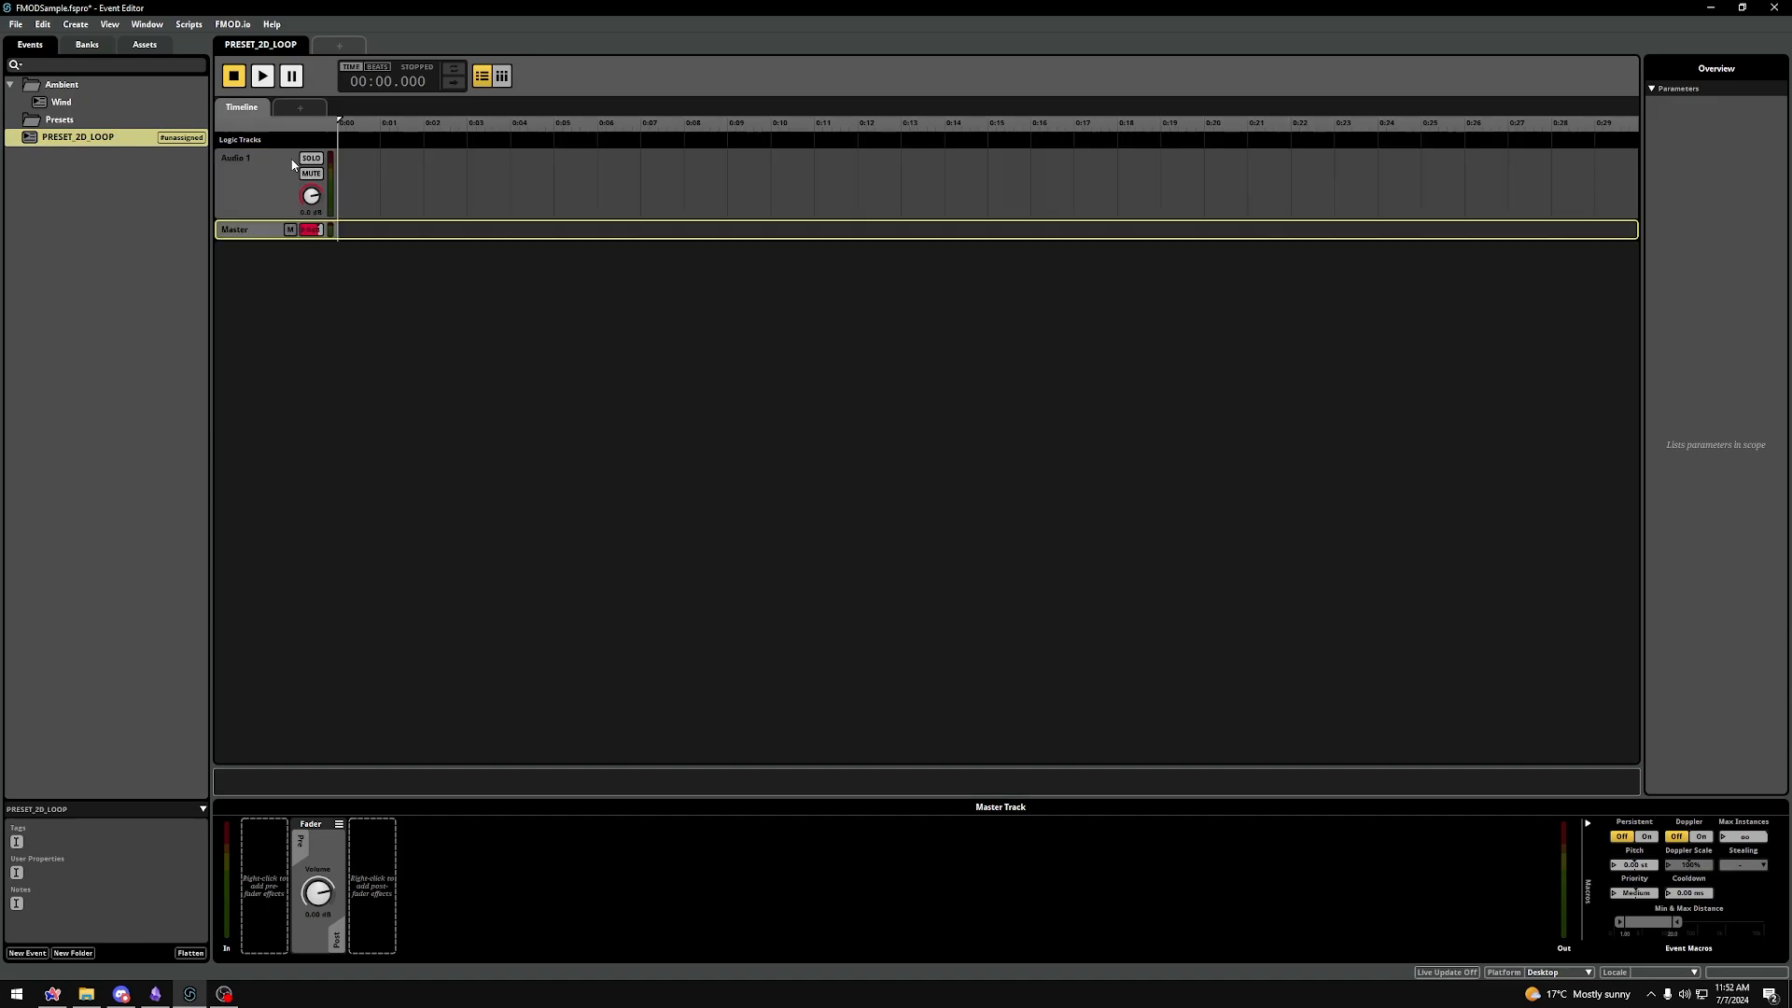
left_click(304, 248)
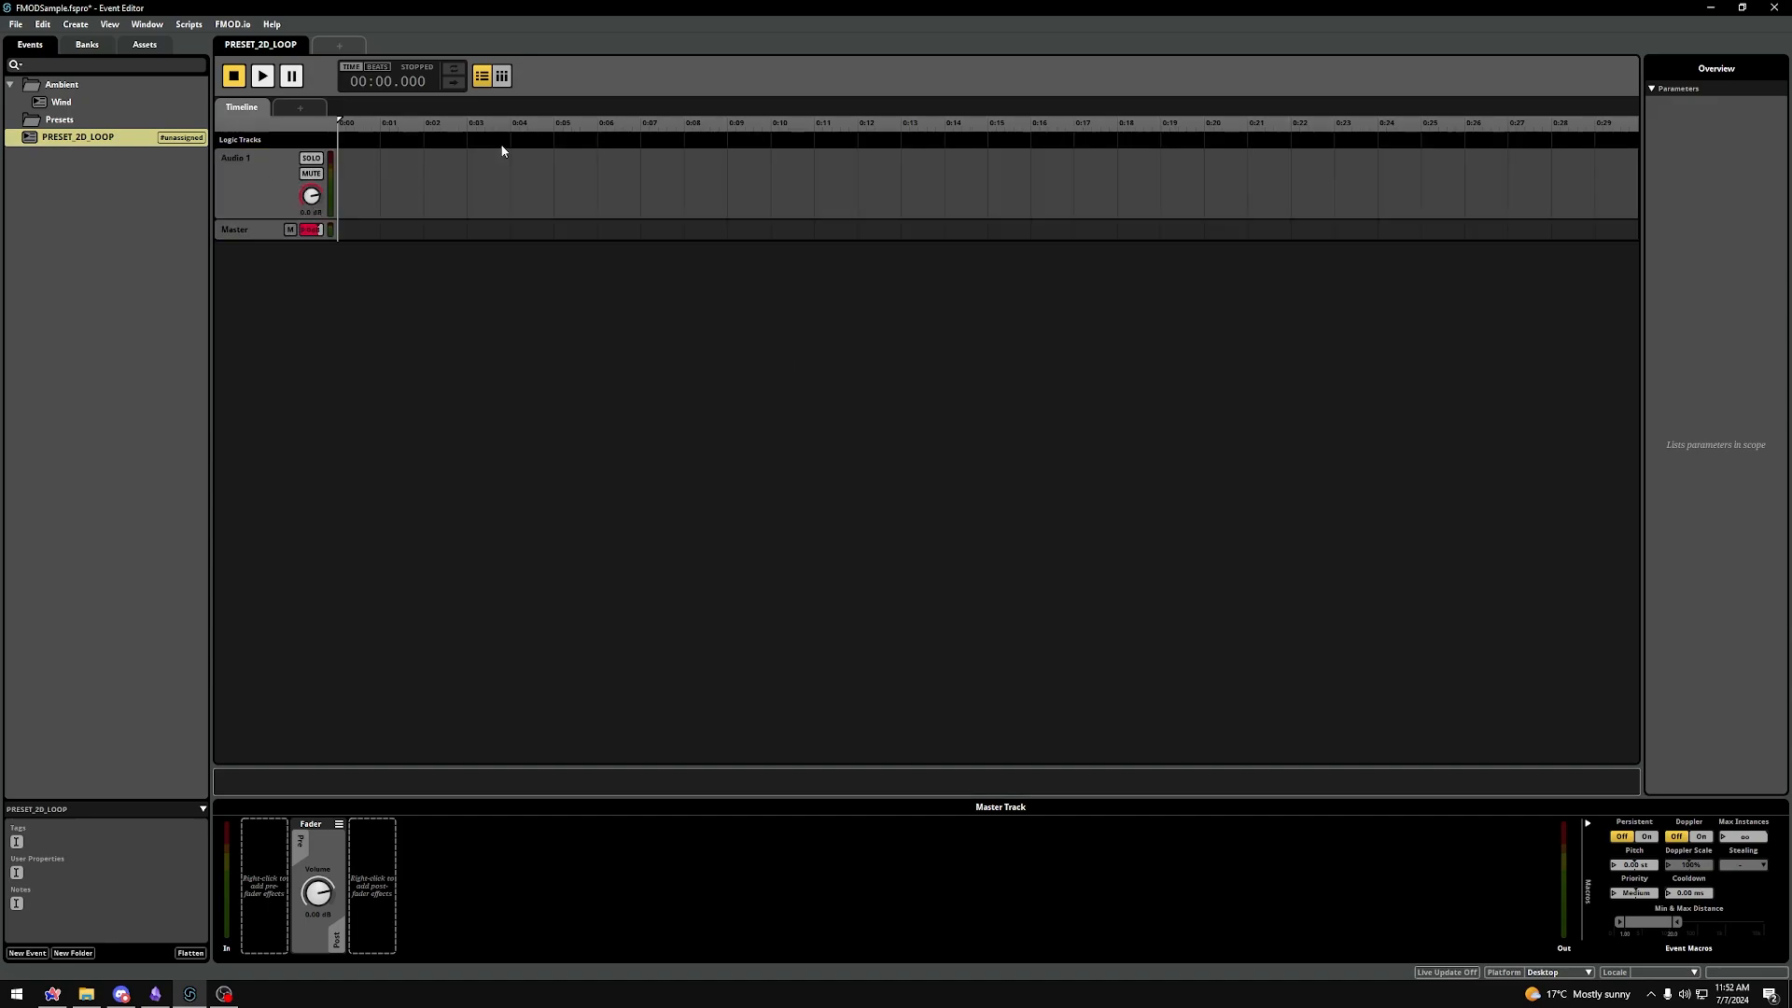
- Add a loop region spanning 0:00 to 0:10 on the logic track and set the event's max instances to 1
right_click(405, 142)
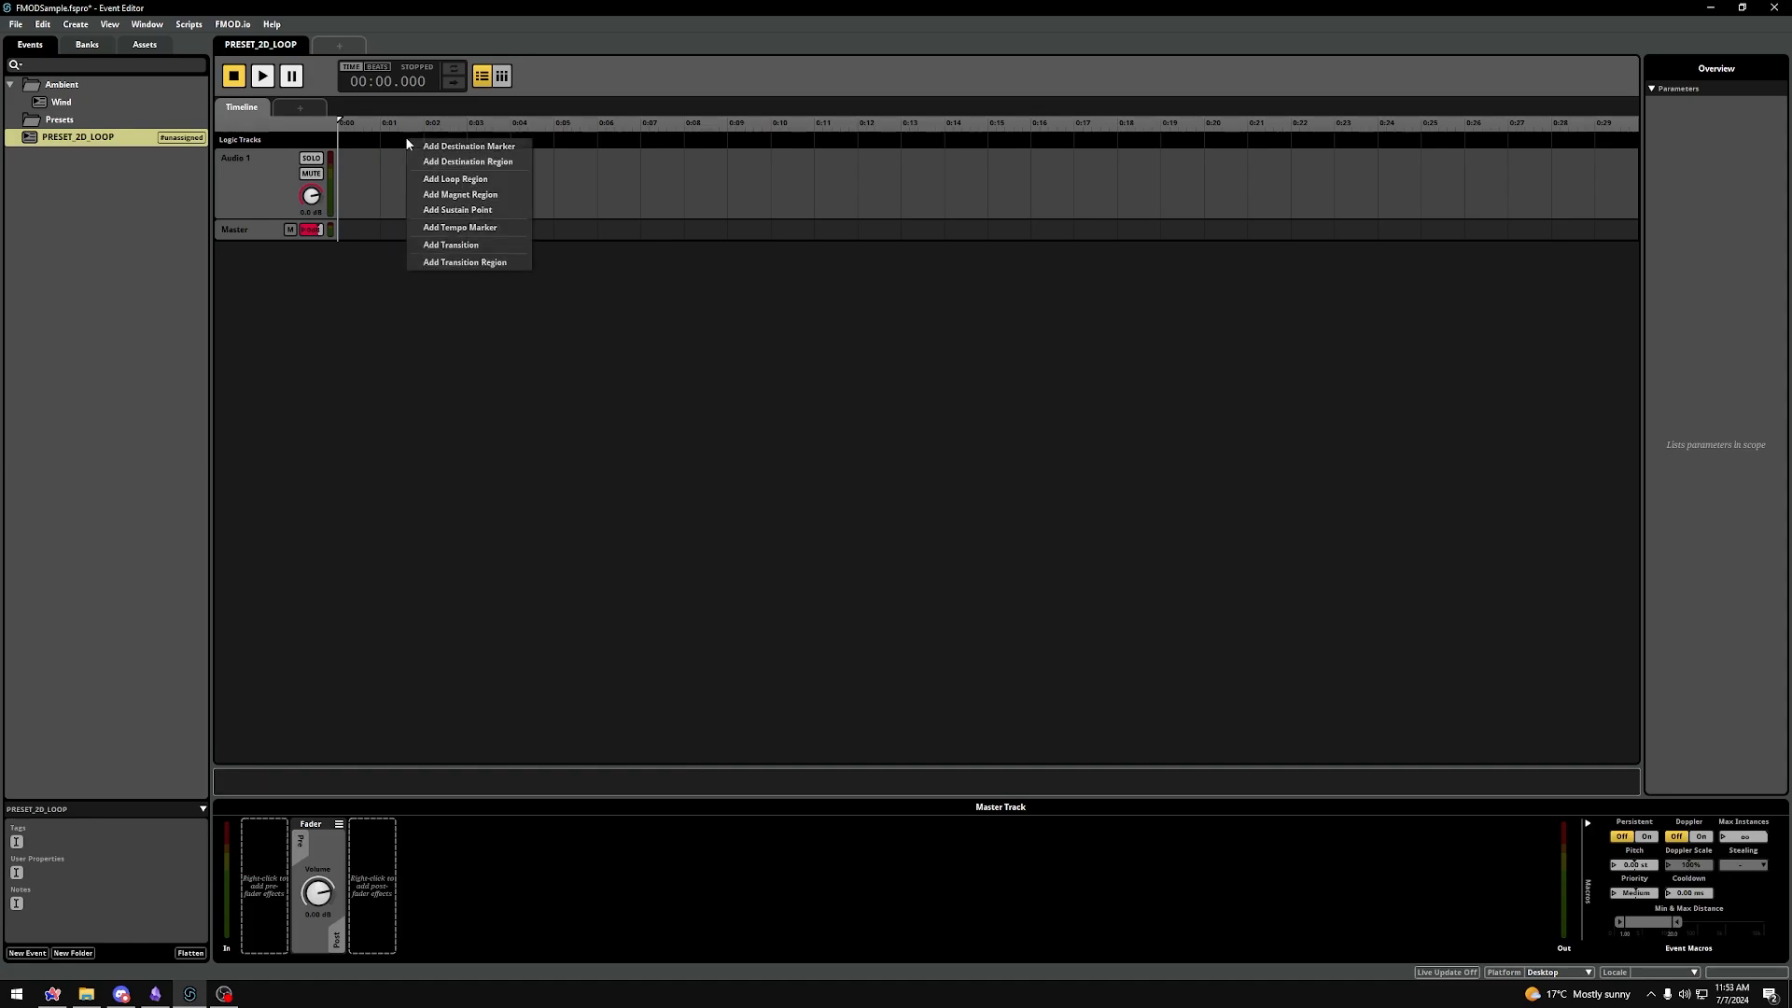
left_click(448, 179)
left_click_drag(448, 147, 771, 150)
left_click_drag(409, 142, 277, 151)
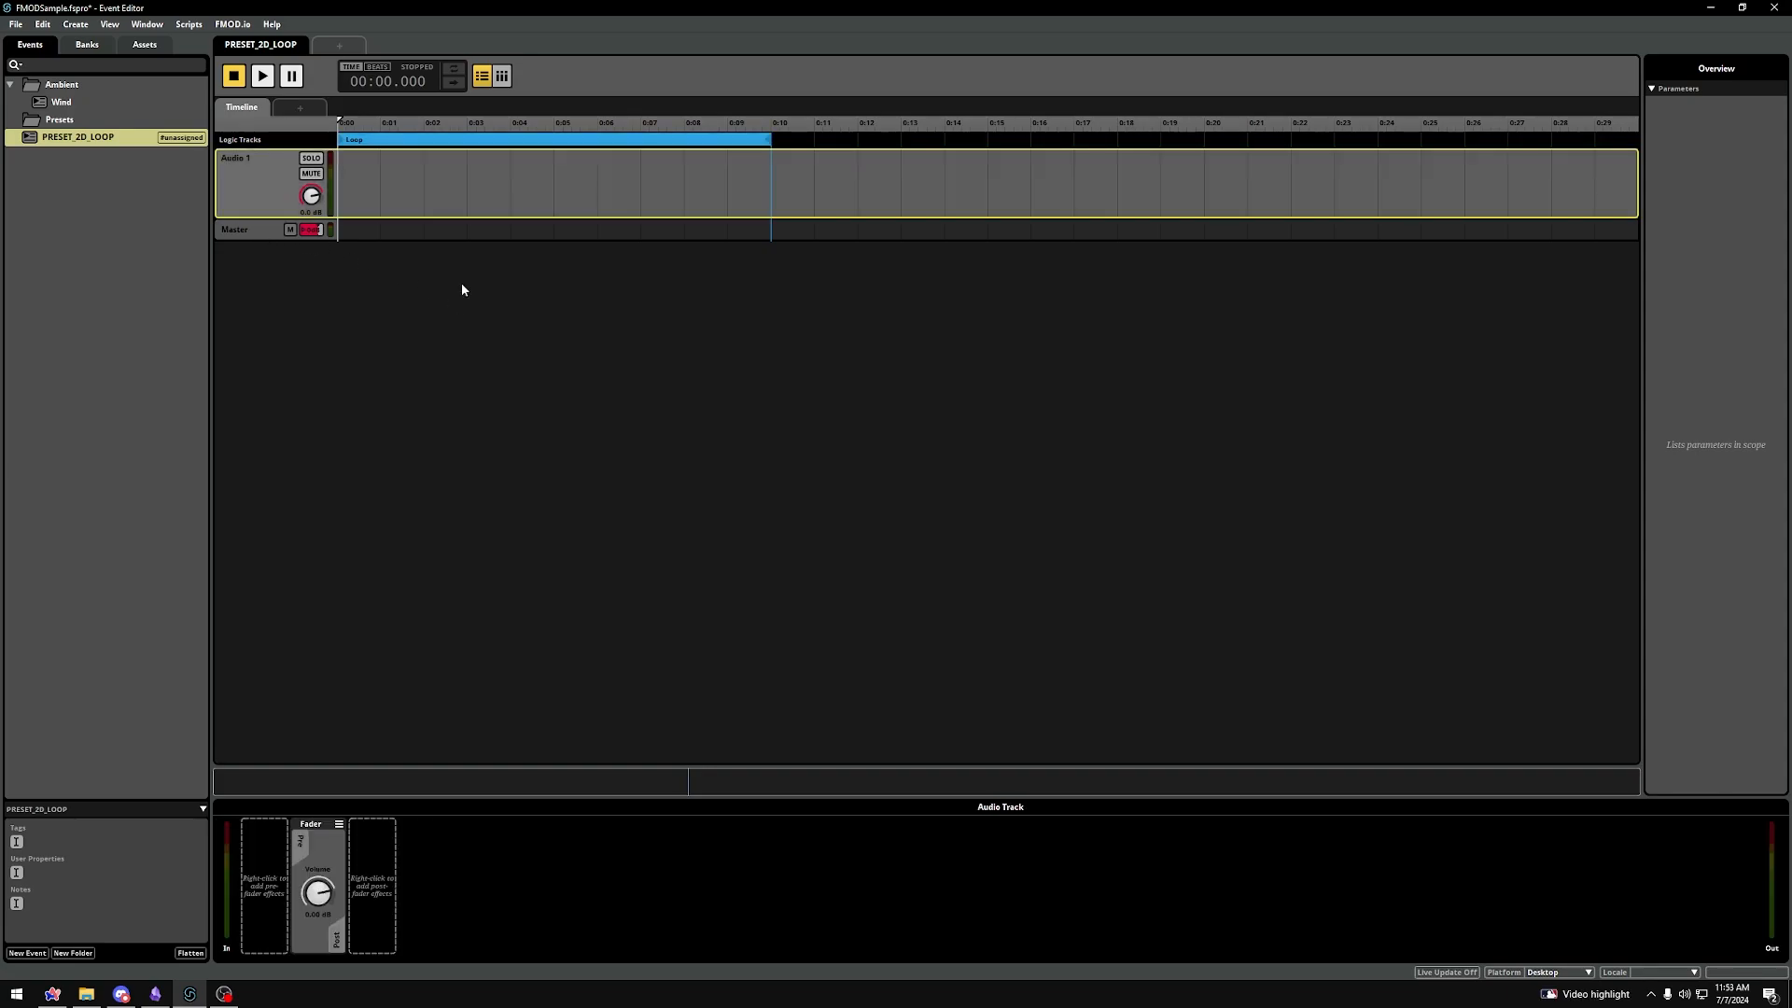
left_click(260, 233)
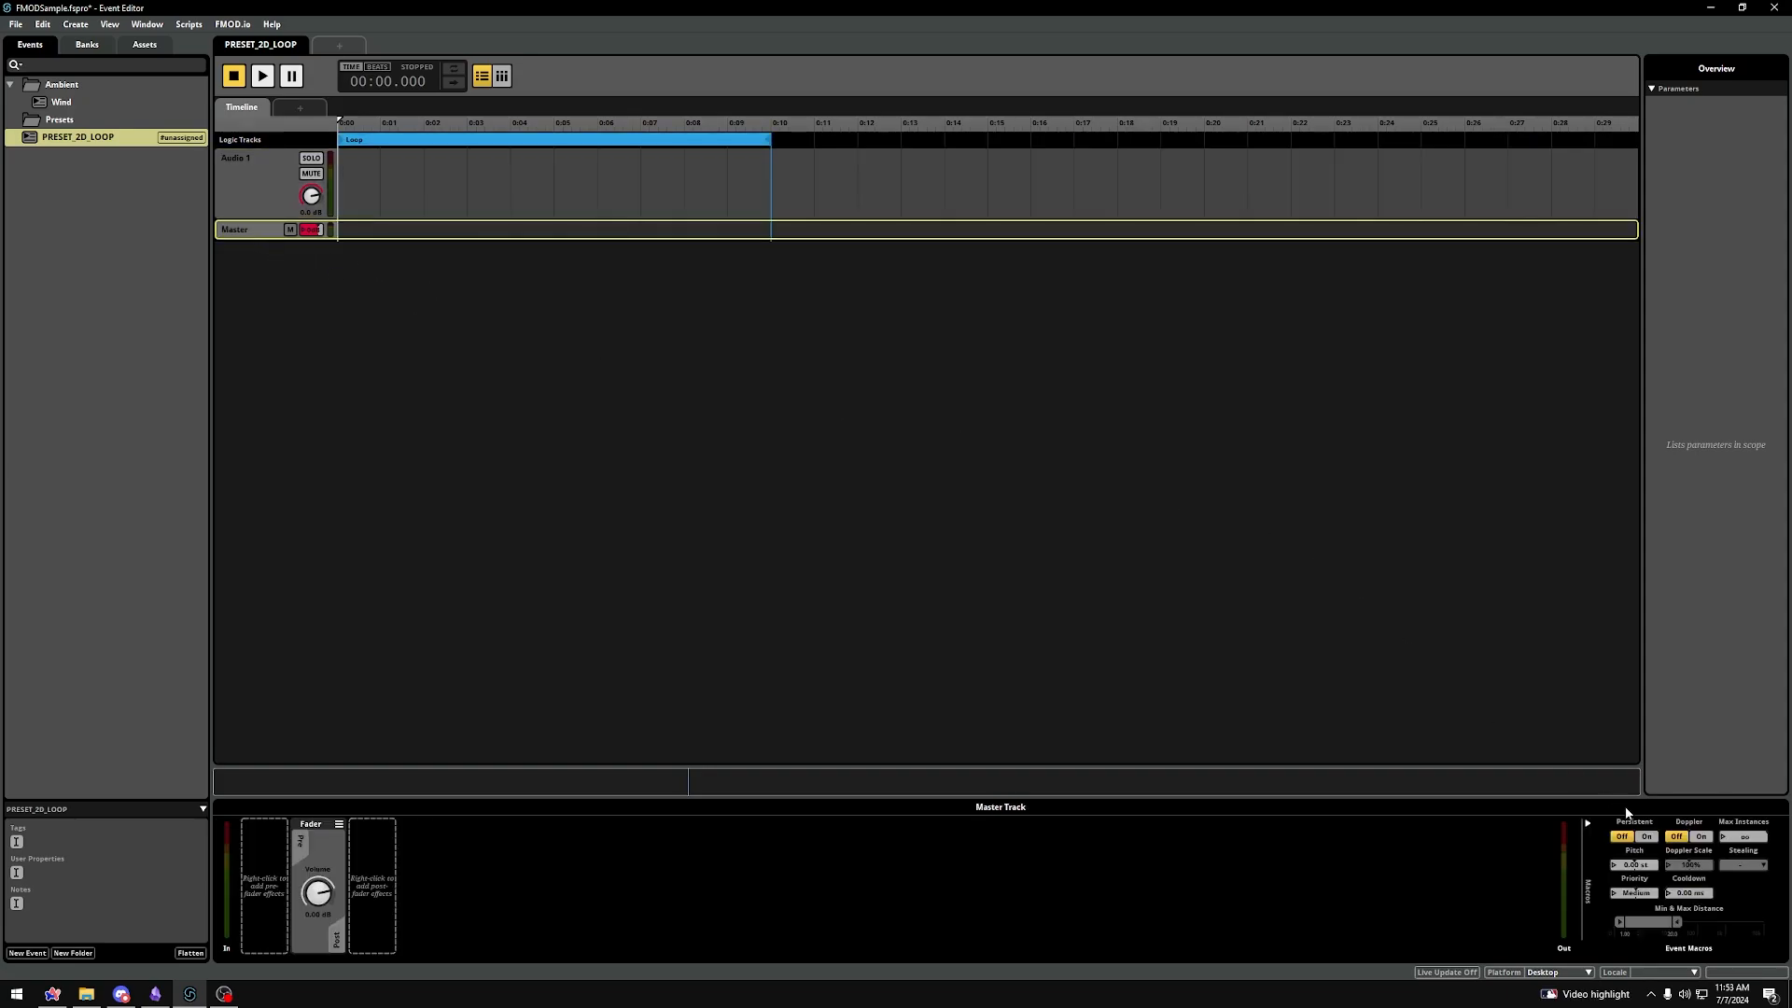
left_click_drag(1739, 840, 1739, 934)
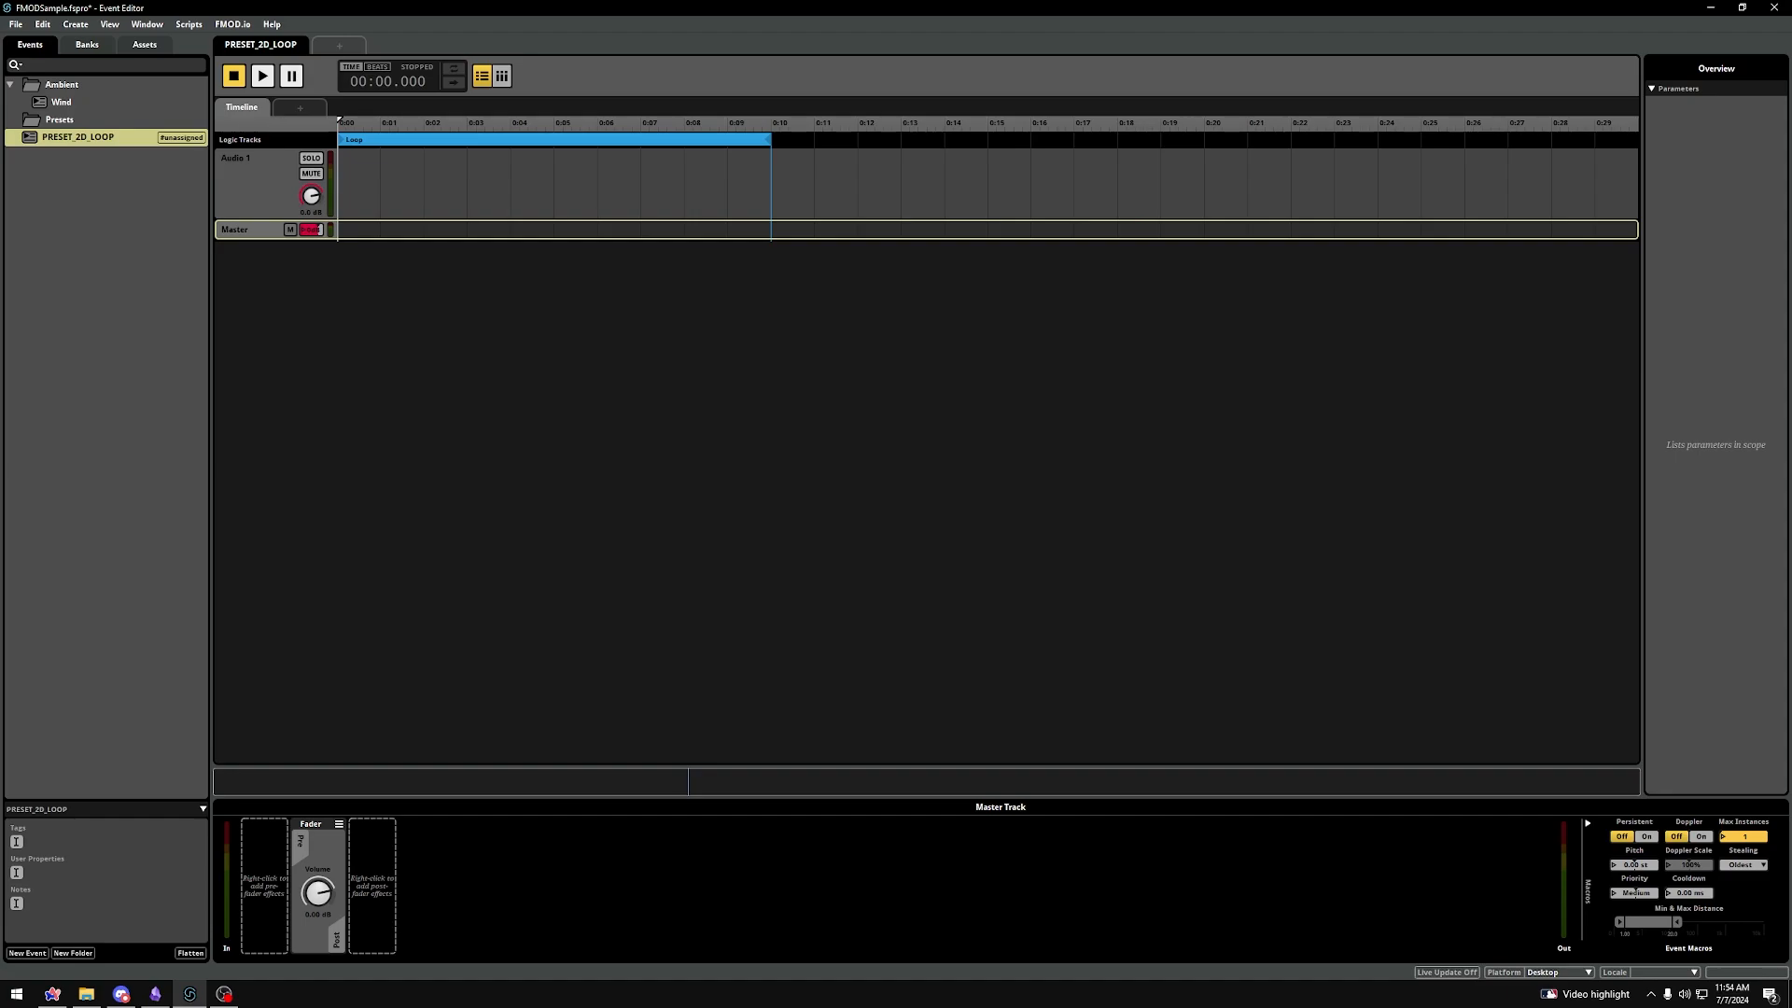
- Add the PRESET_2D_LOOP event to the event presets and move it into the Presets folder
left_click(94, 143)
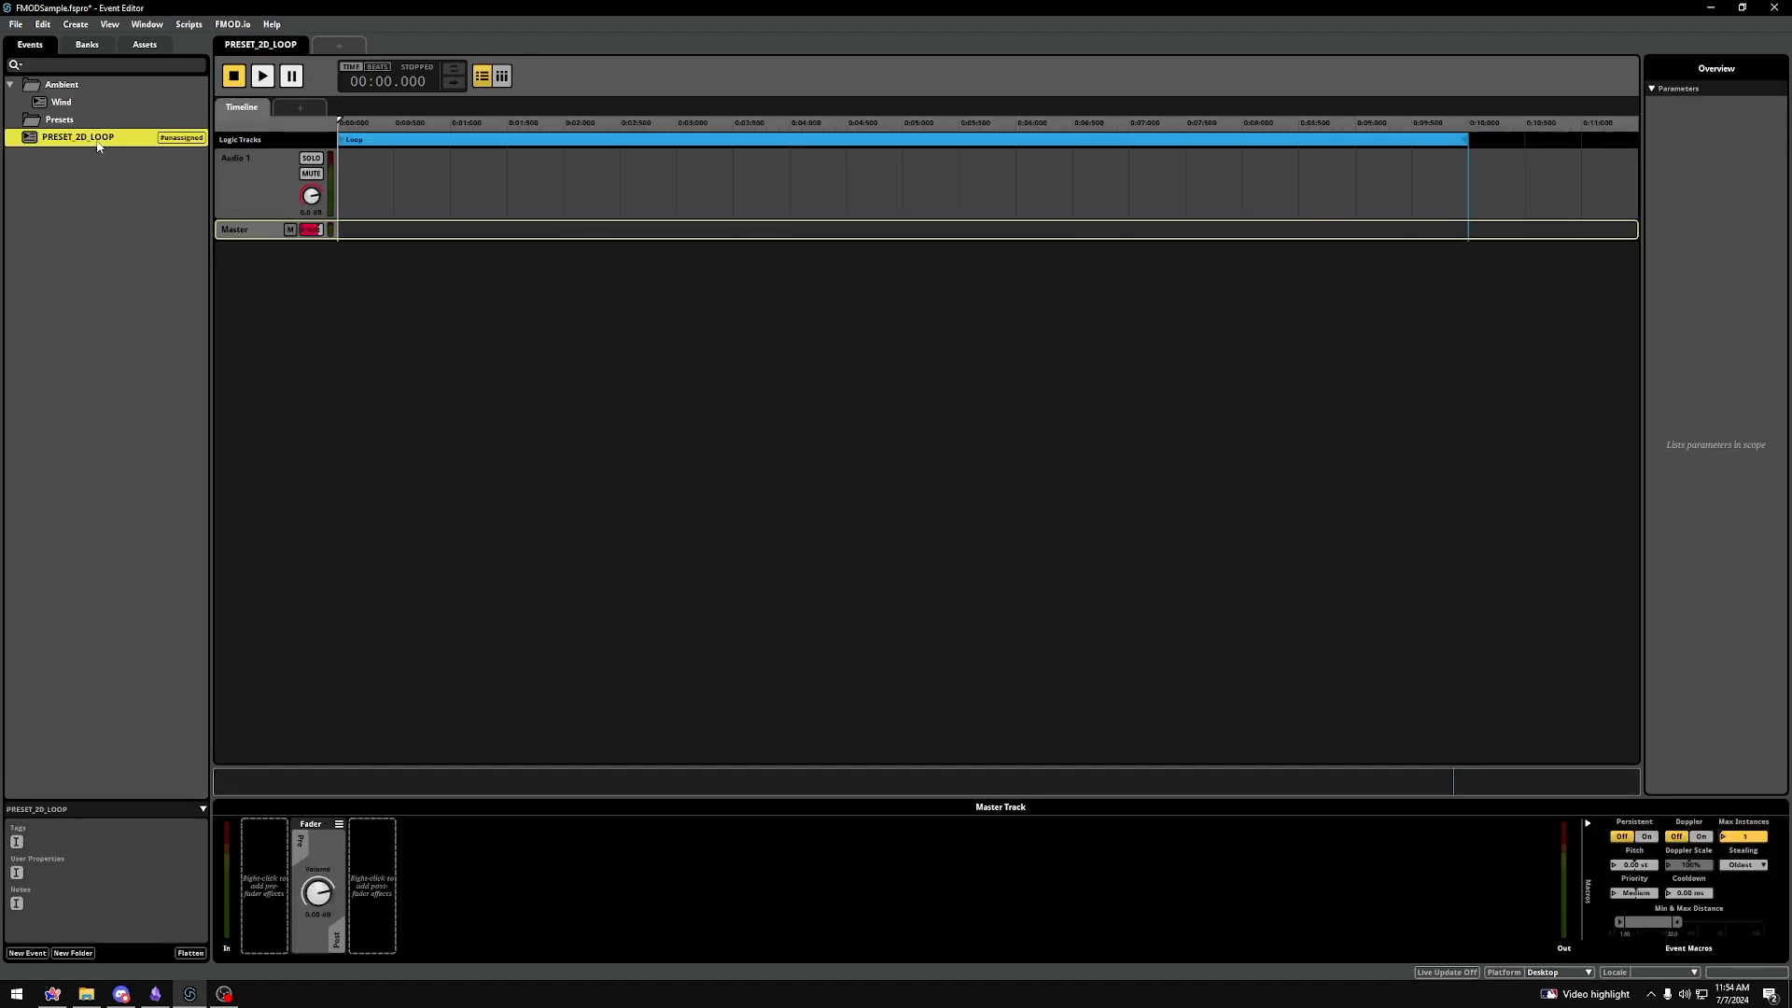
right_click(65, 144)
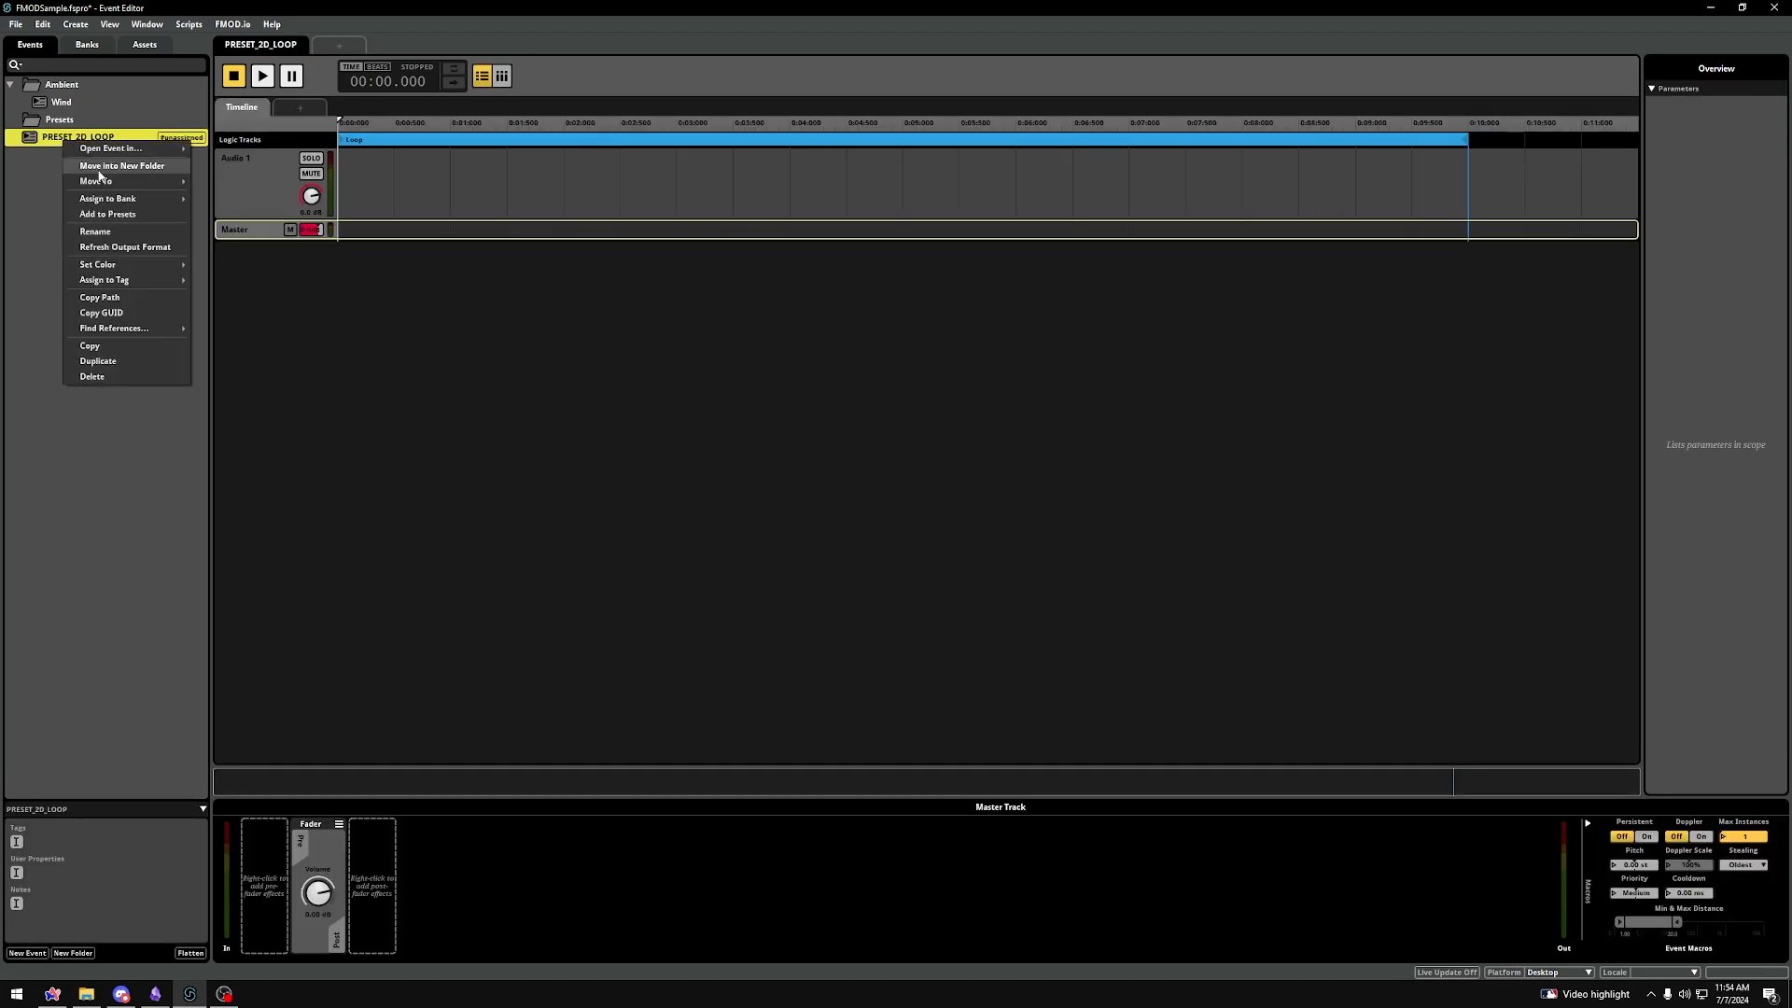
left_click(114, 215)
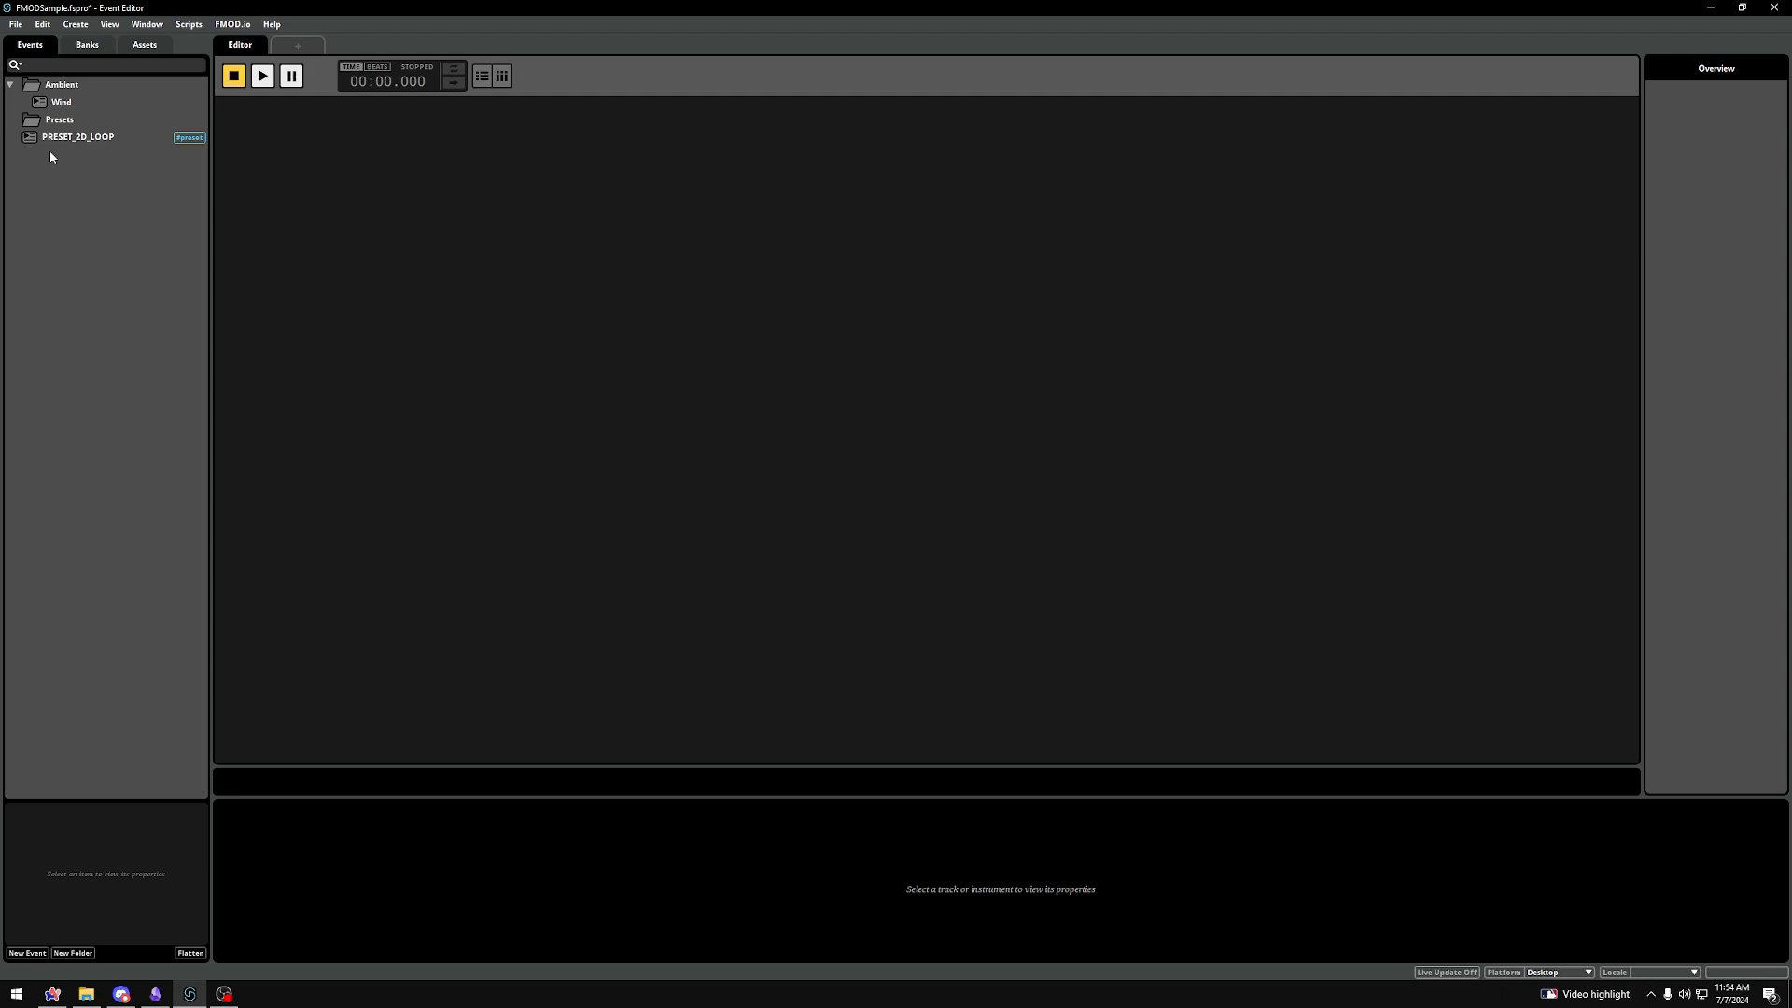
left_click_drag(65, 136, 35, 124)
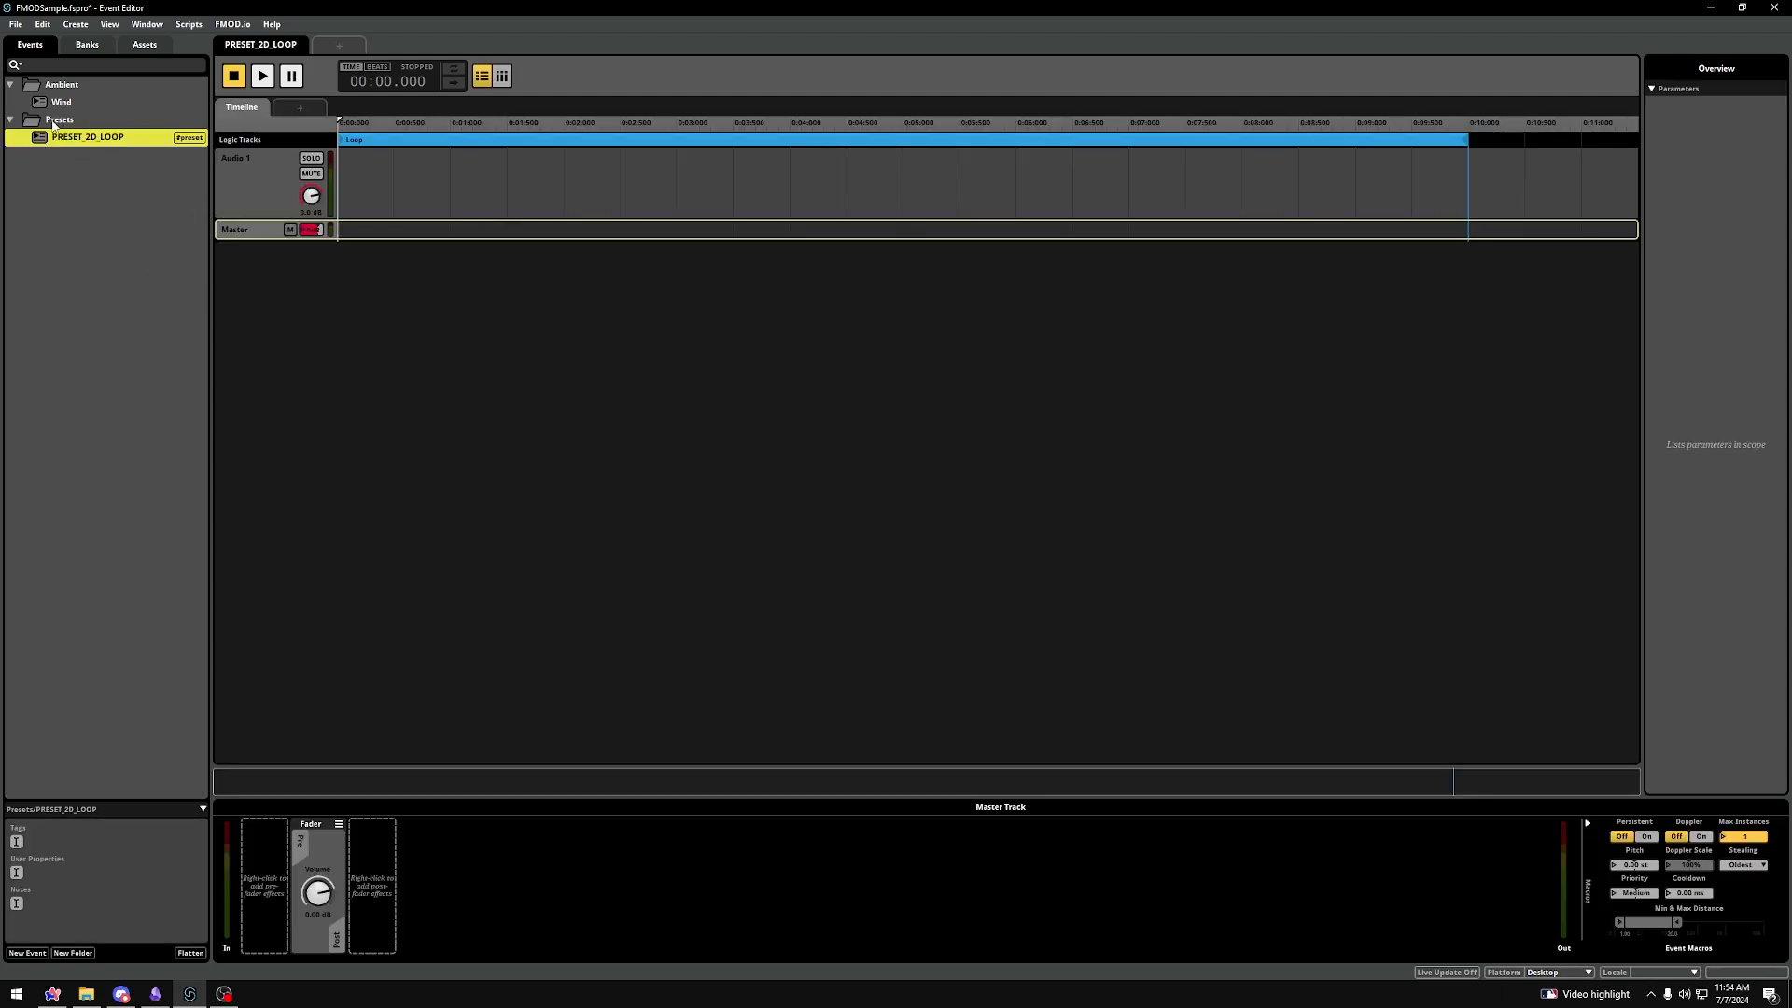
left_click(144, 173)
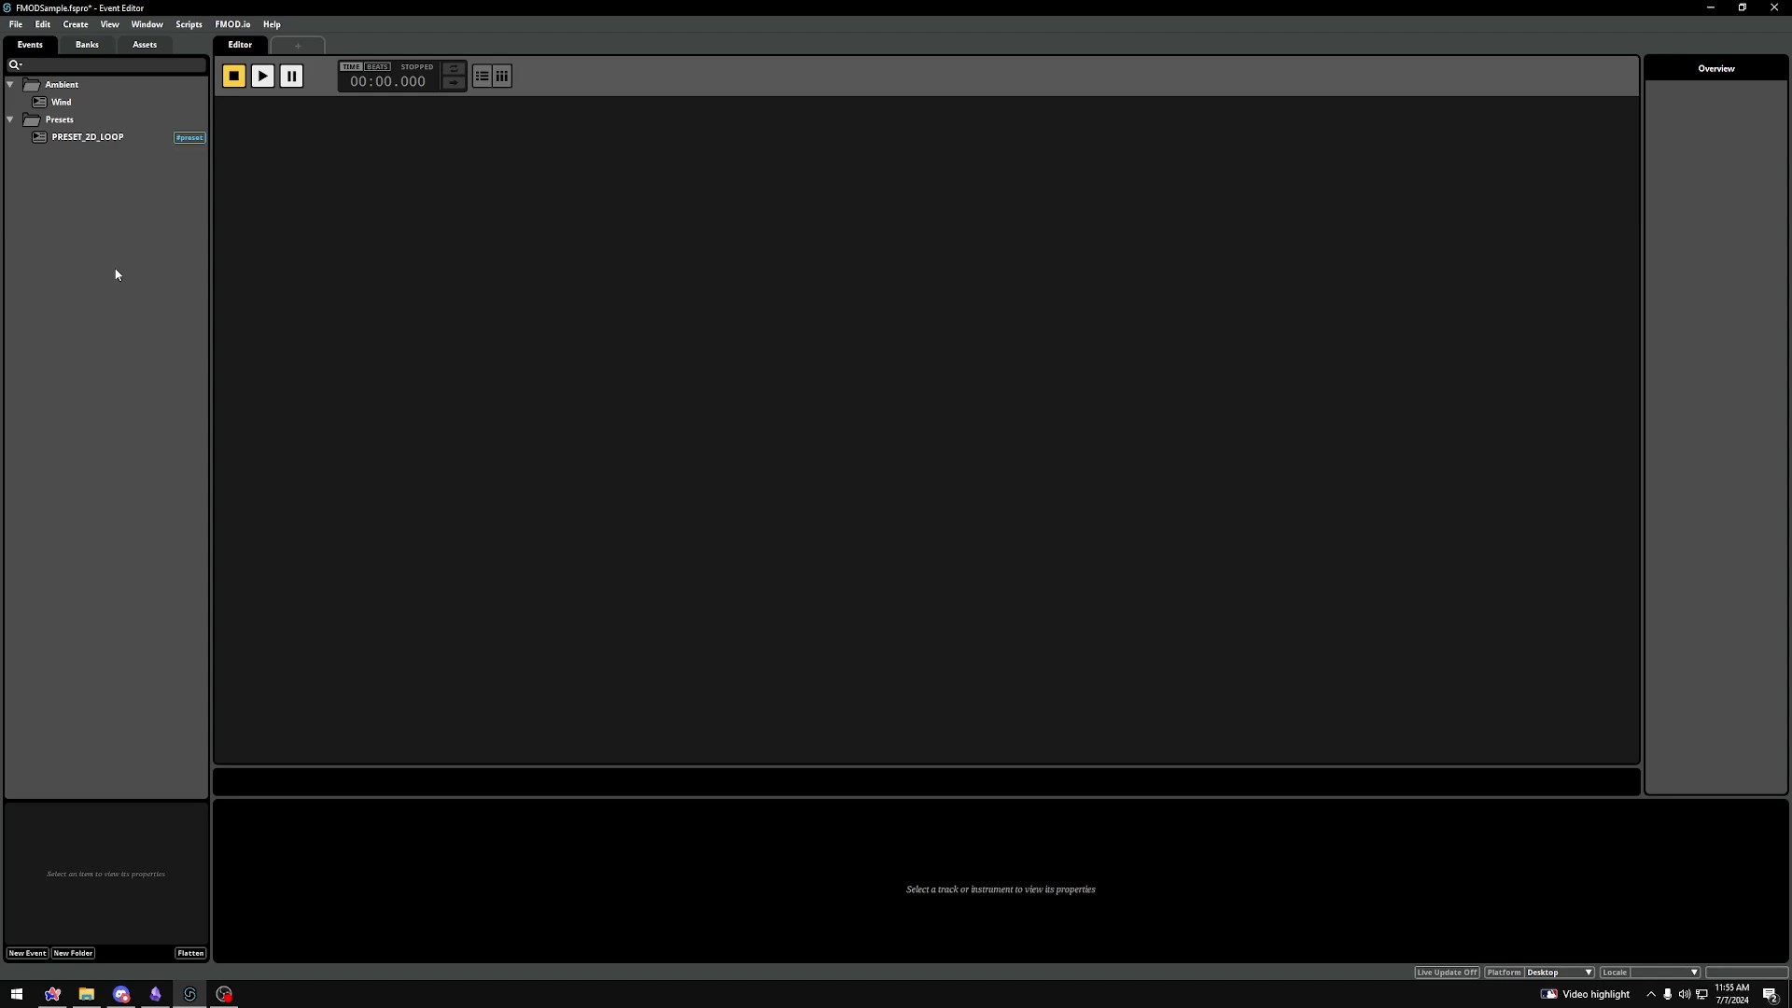
- Create an event in the Ambient folder from the PRESET_2D_LOOP preset and name it Water
right_click(61, 85)
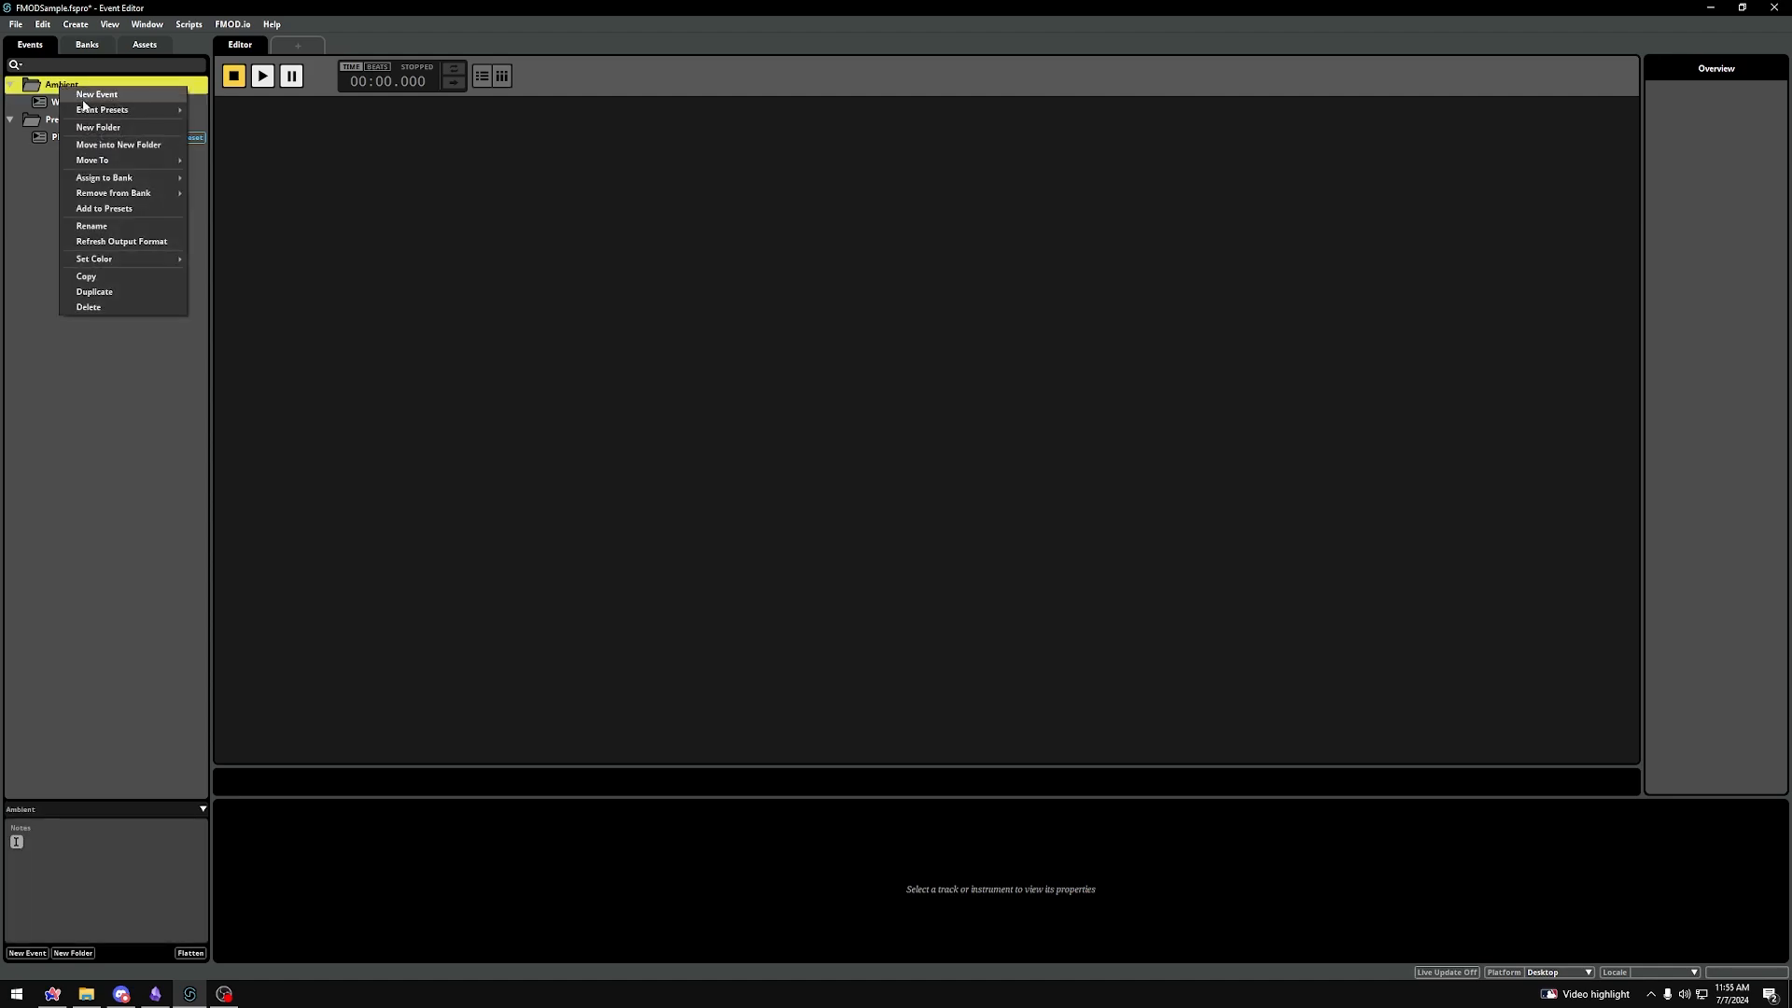
mouse_move(92, 114)
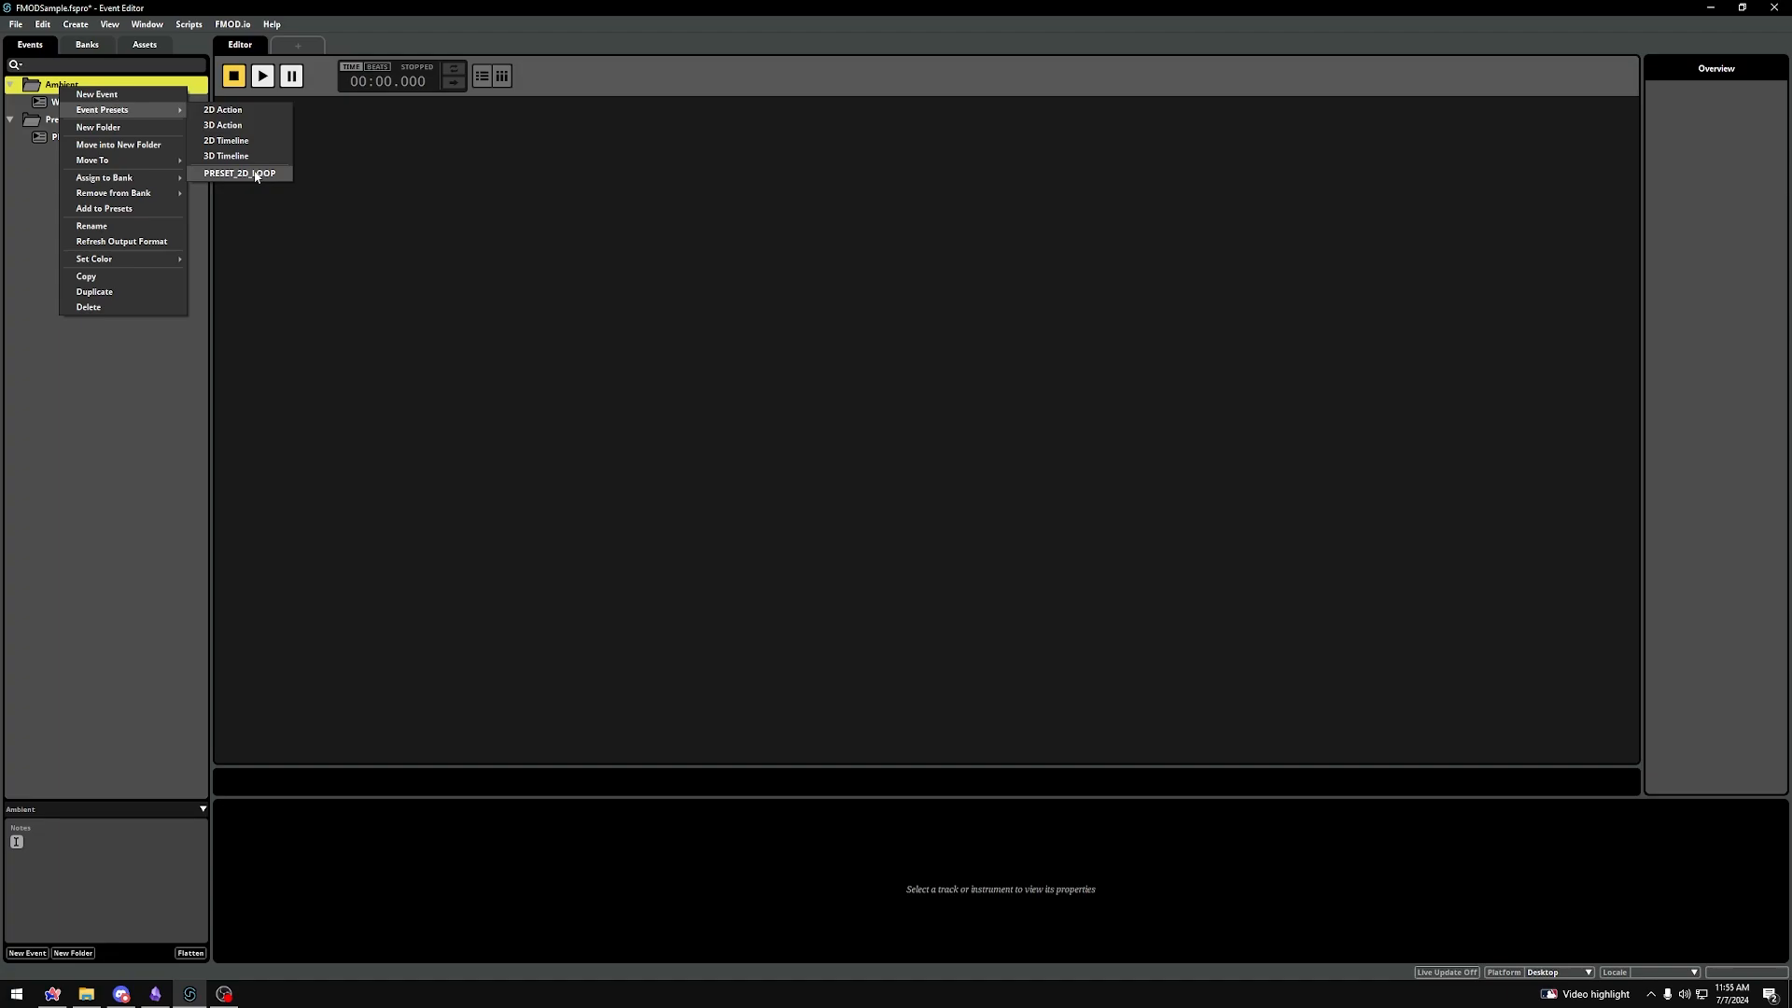
left_click(255, 174)
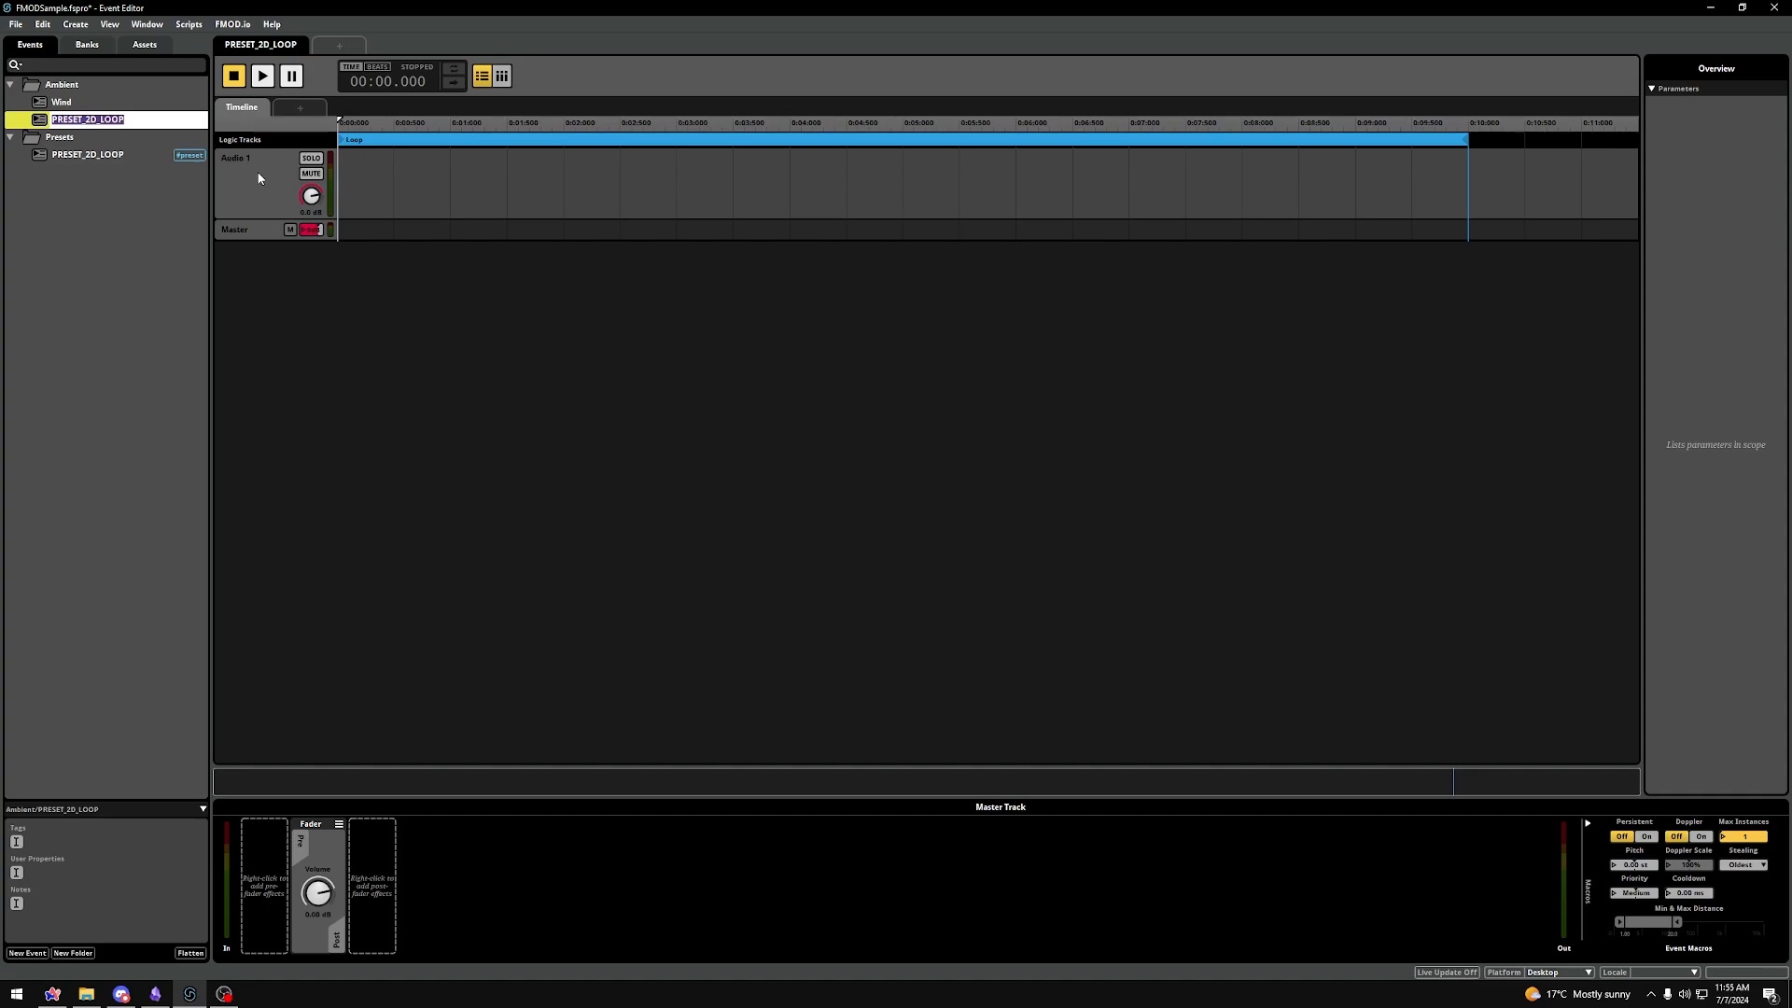
type("Water")
key("Return")
key("Return")
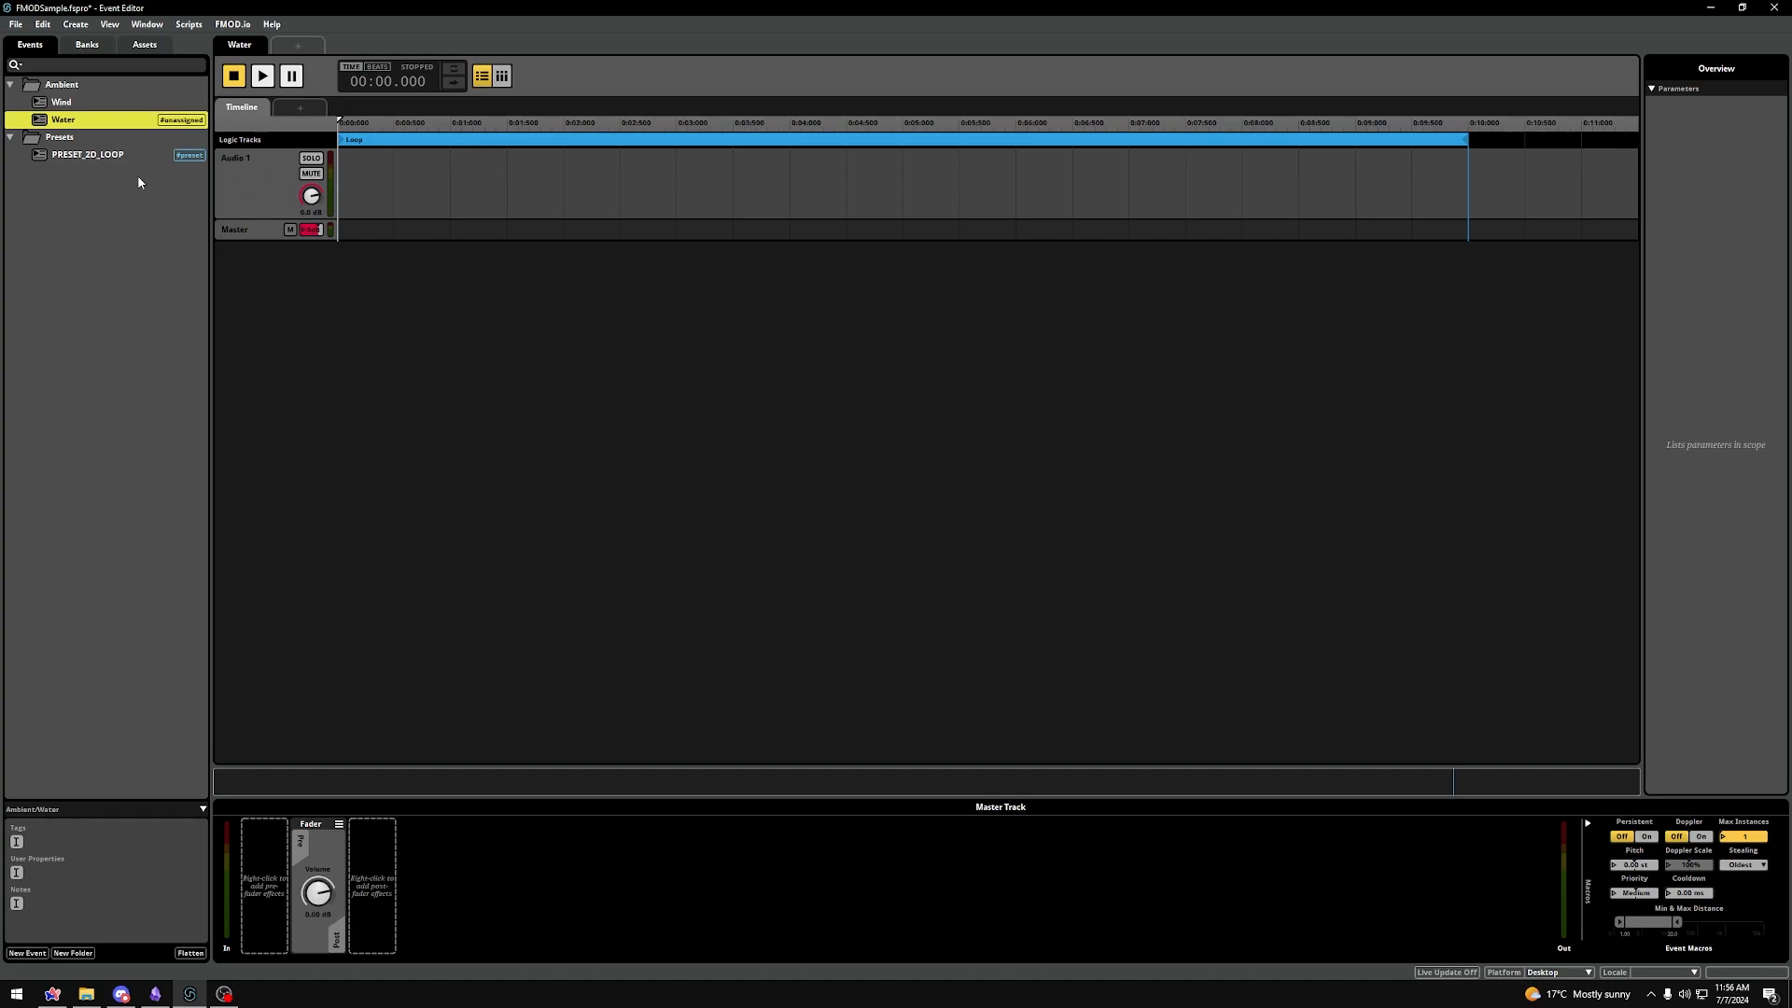
- Assign the Water event to an existing bank
right_click(101, 132)
mouse_move(121, 197)
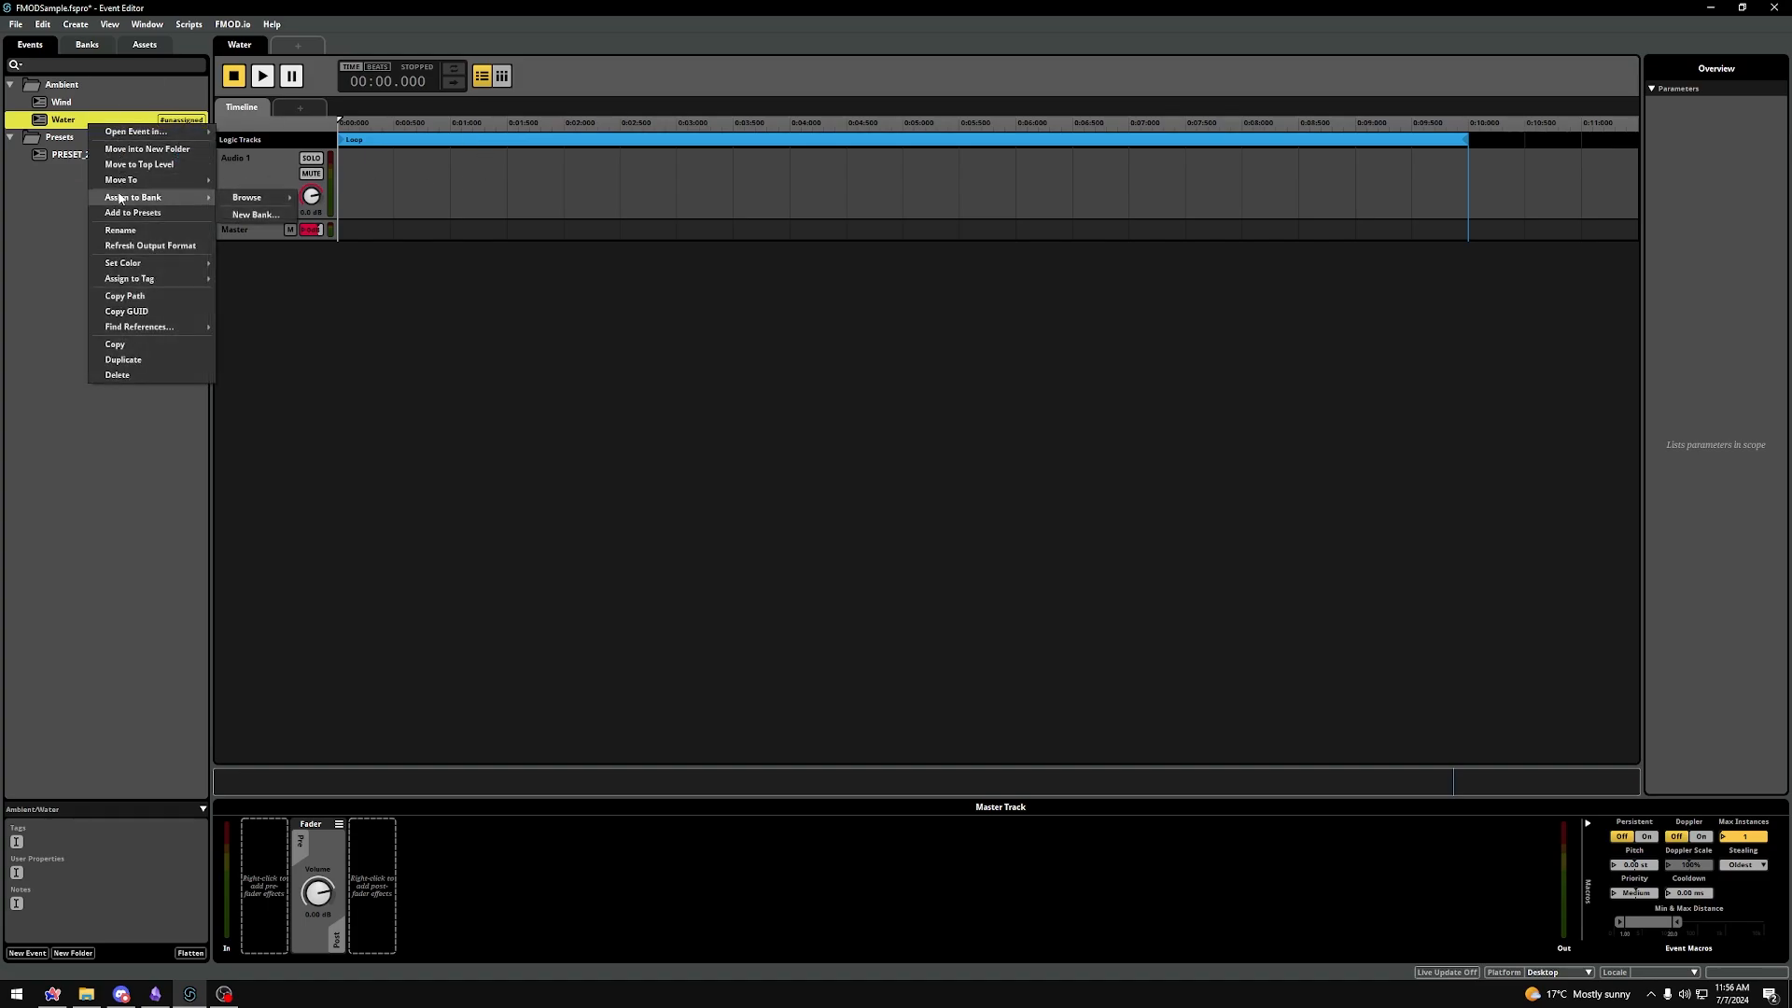
mouse_move(235, 200)
left_click(356, 231)
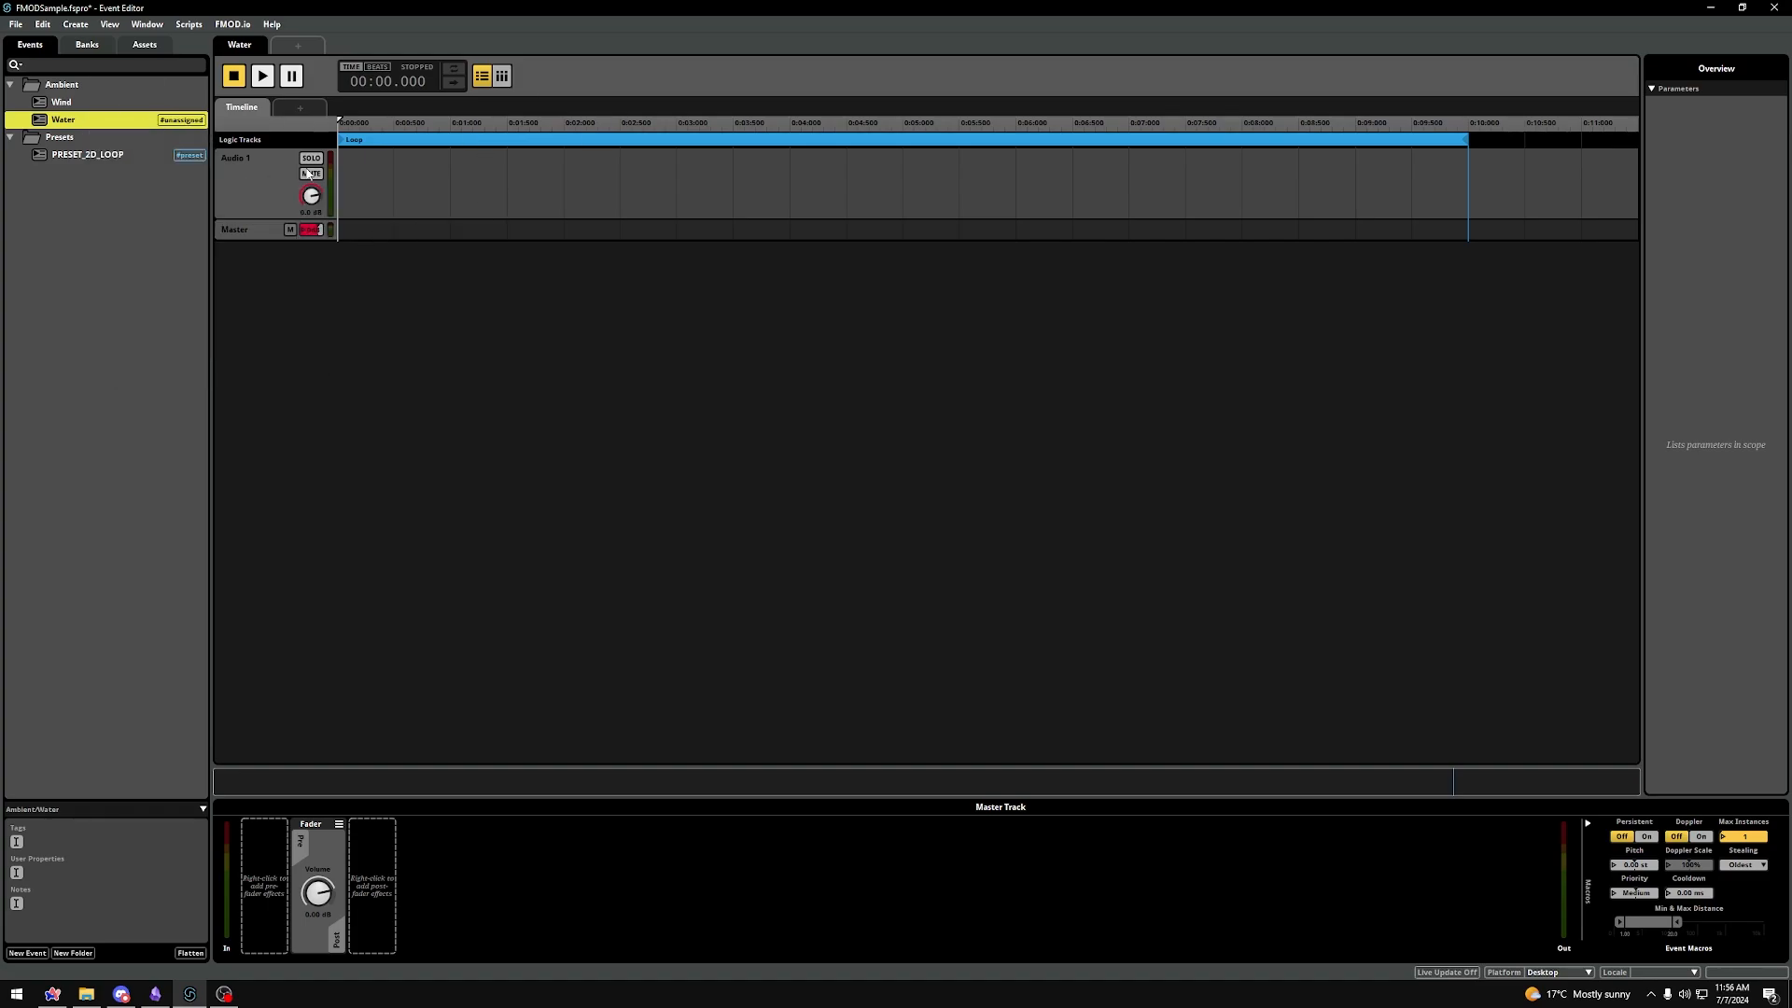
left_click(458, 184)
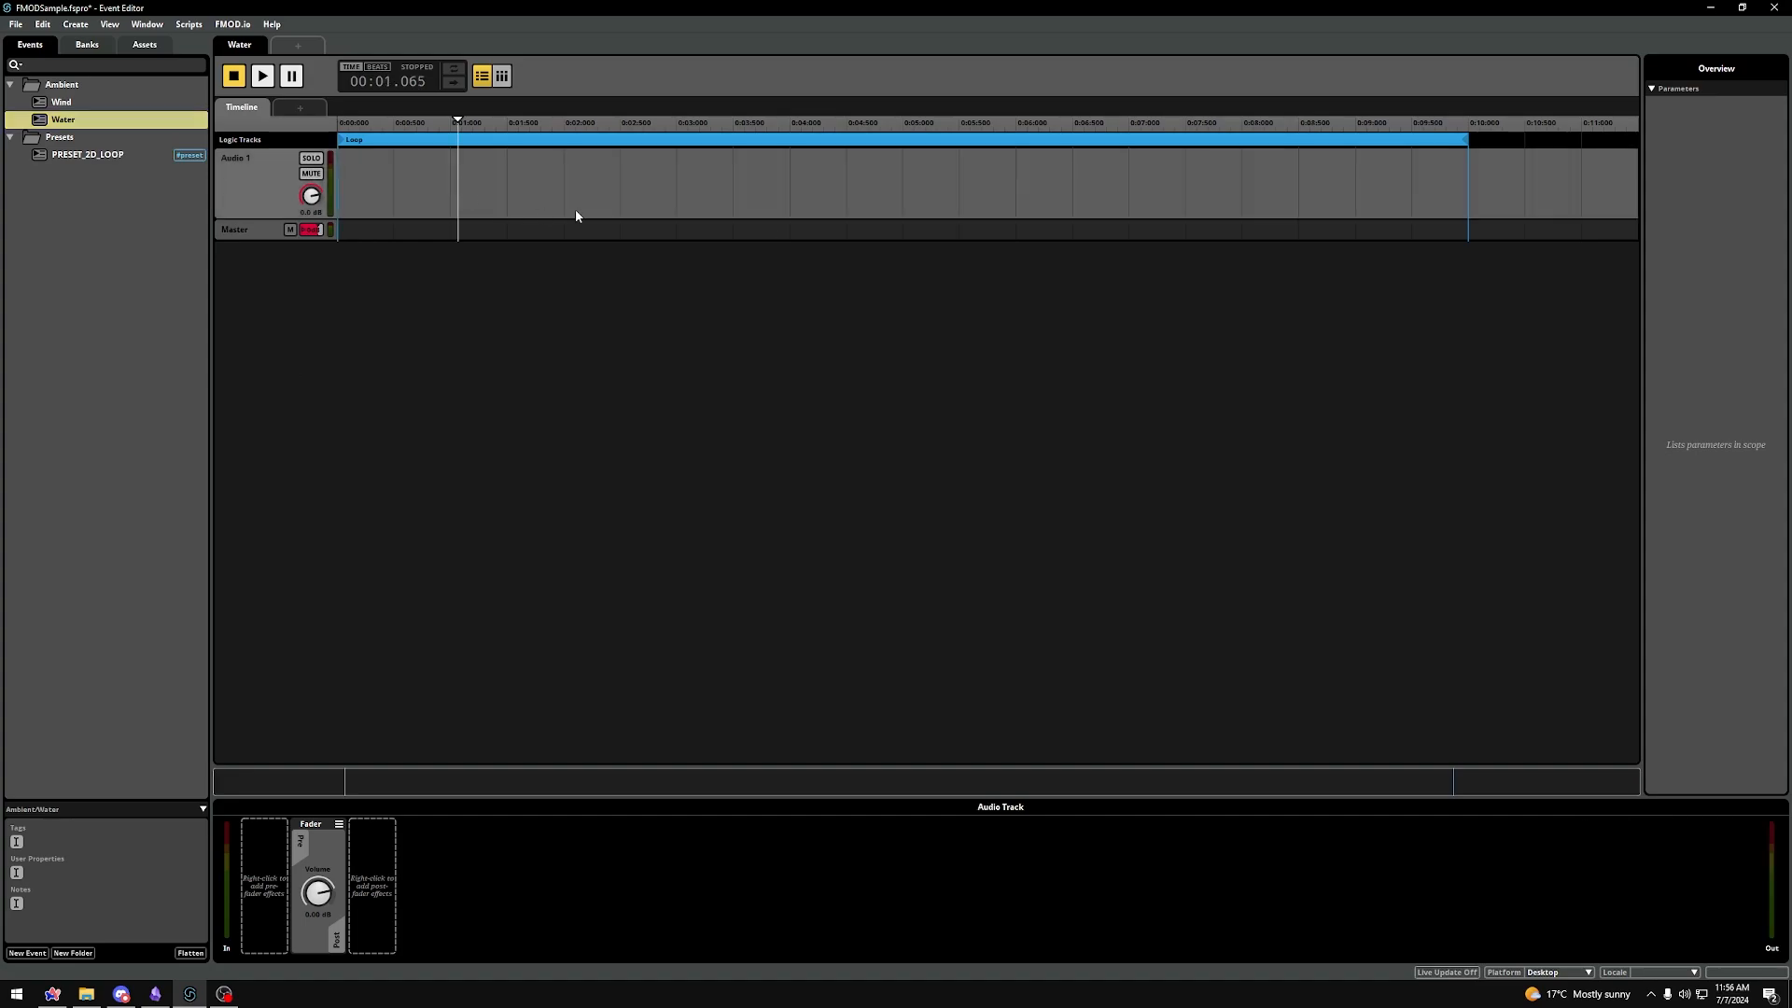
left_click(682, 349)
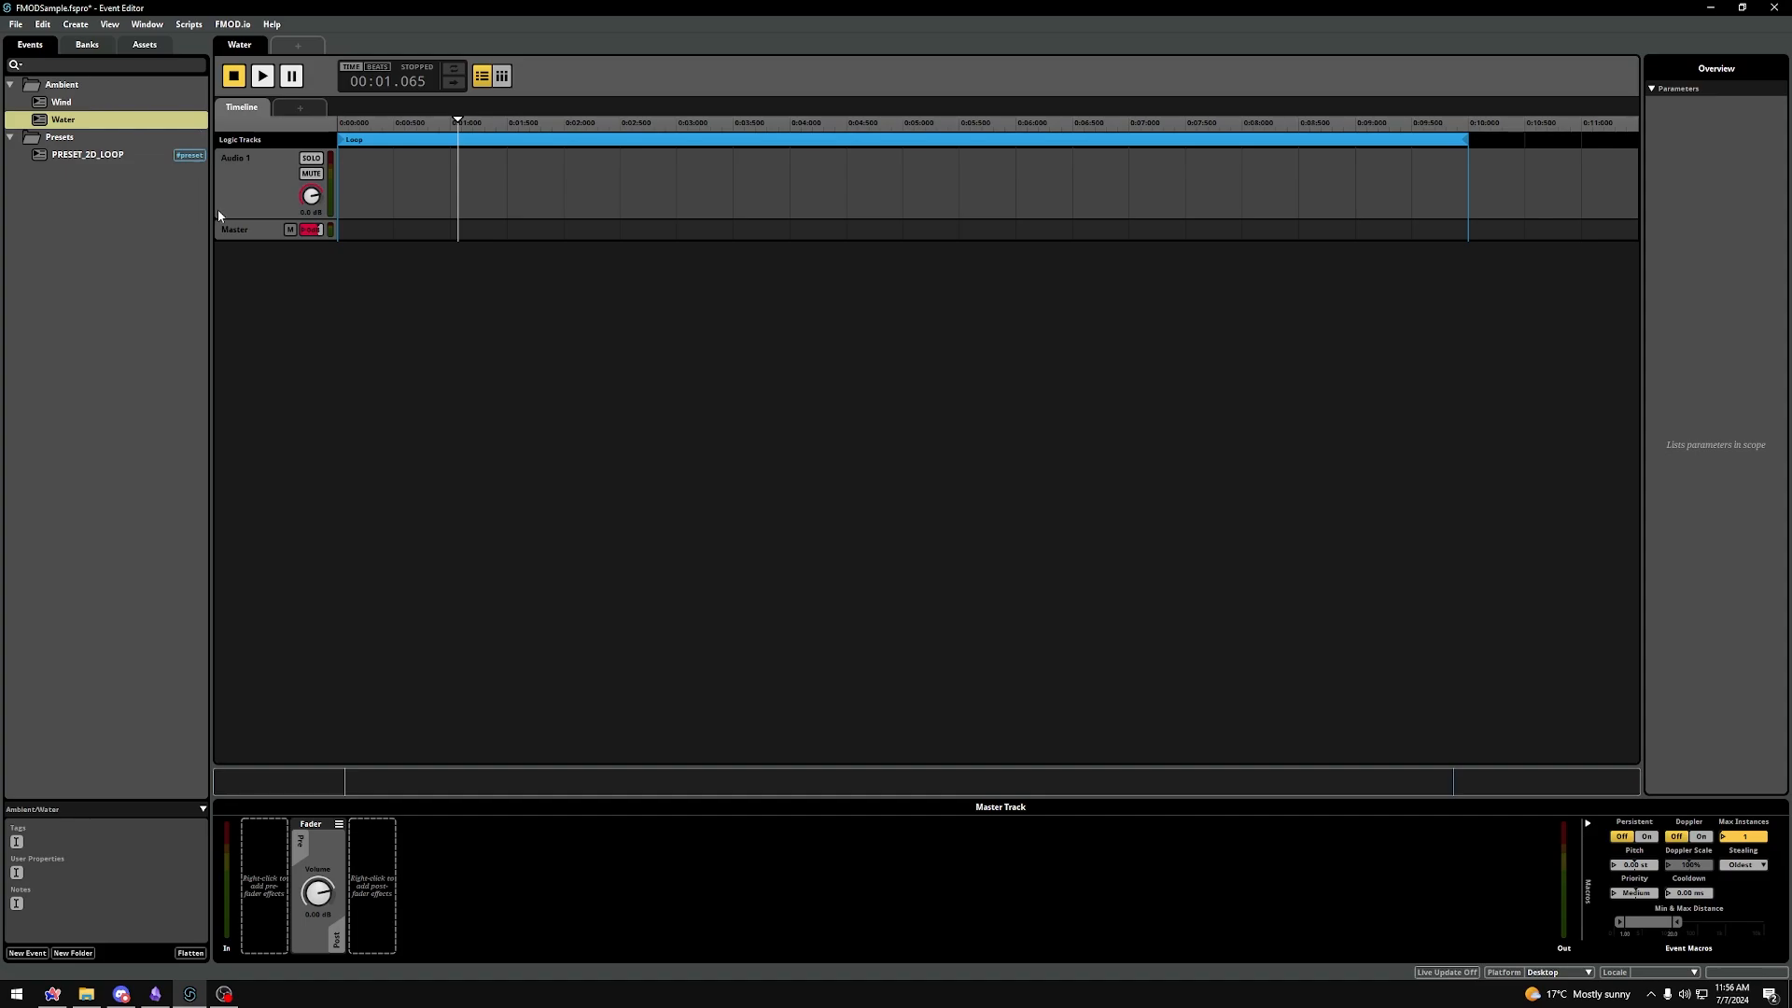
- Create a new shared effect chain in the Shared Effects Browser and name it EffectChain_DR
left_click(146, 24)
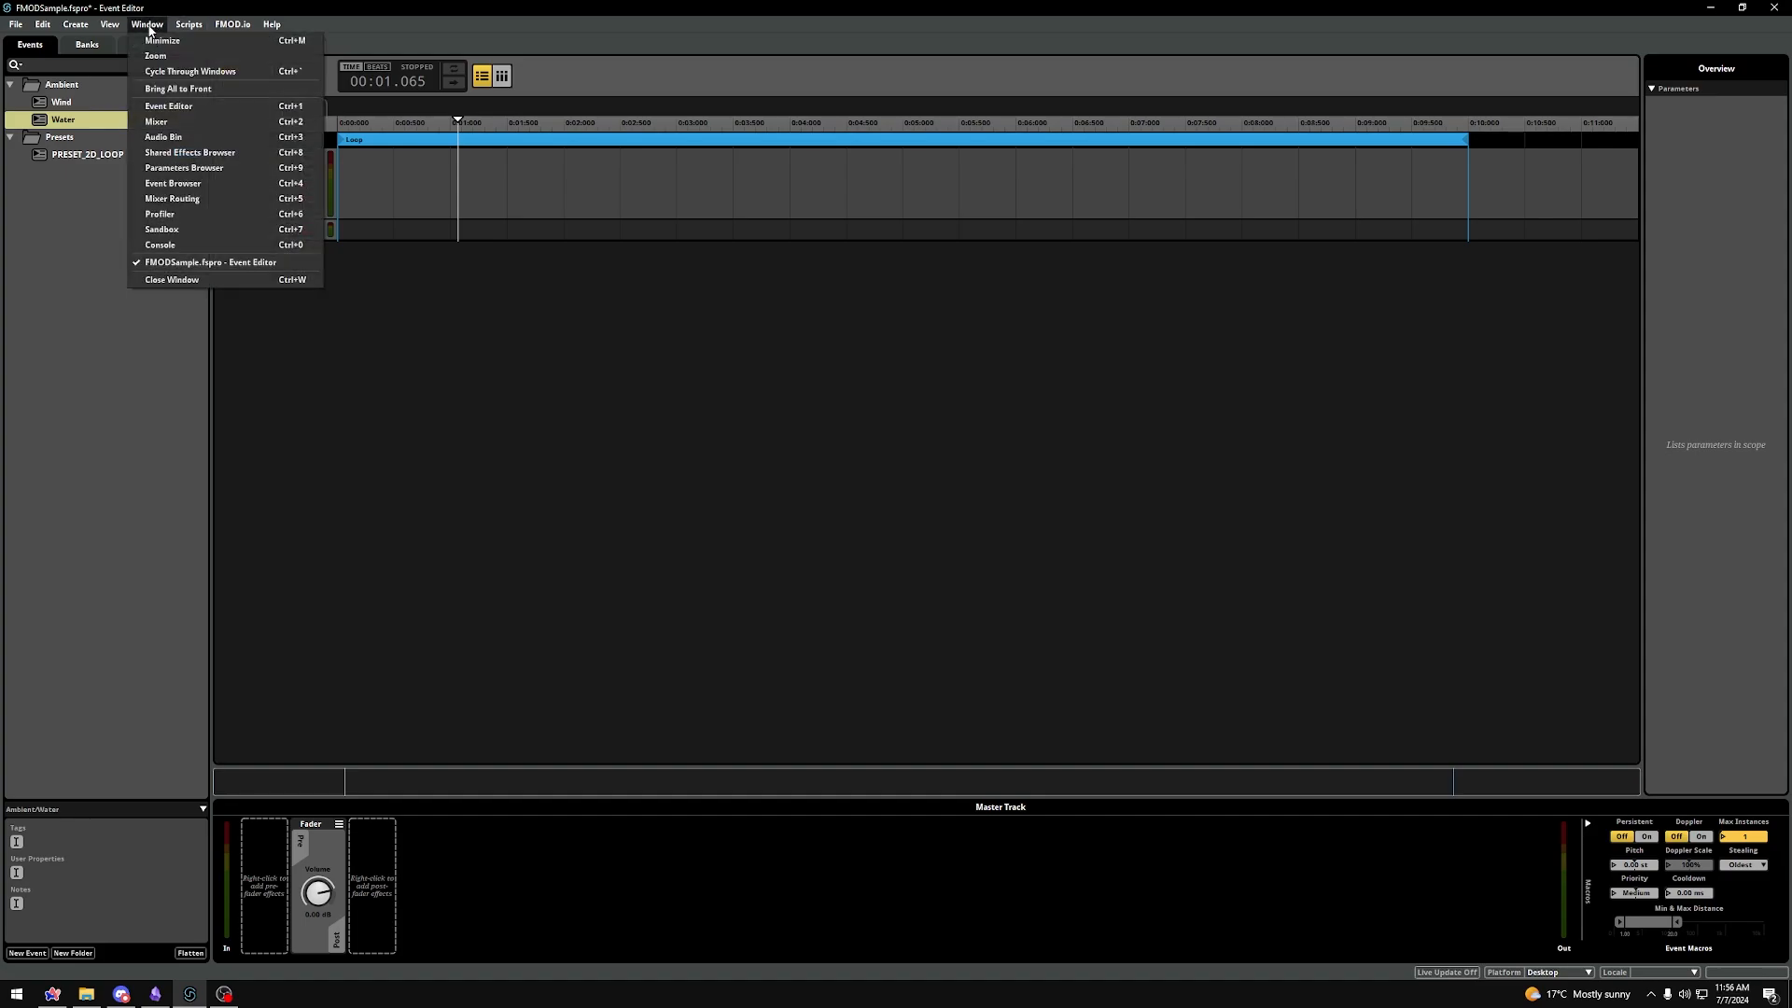
left_click(199, 149)
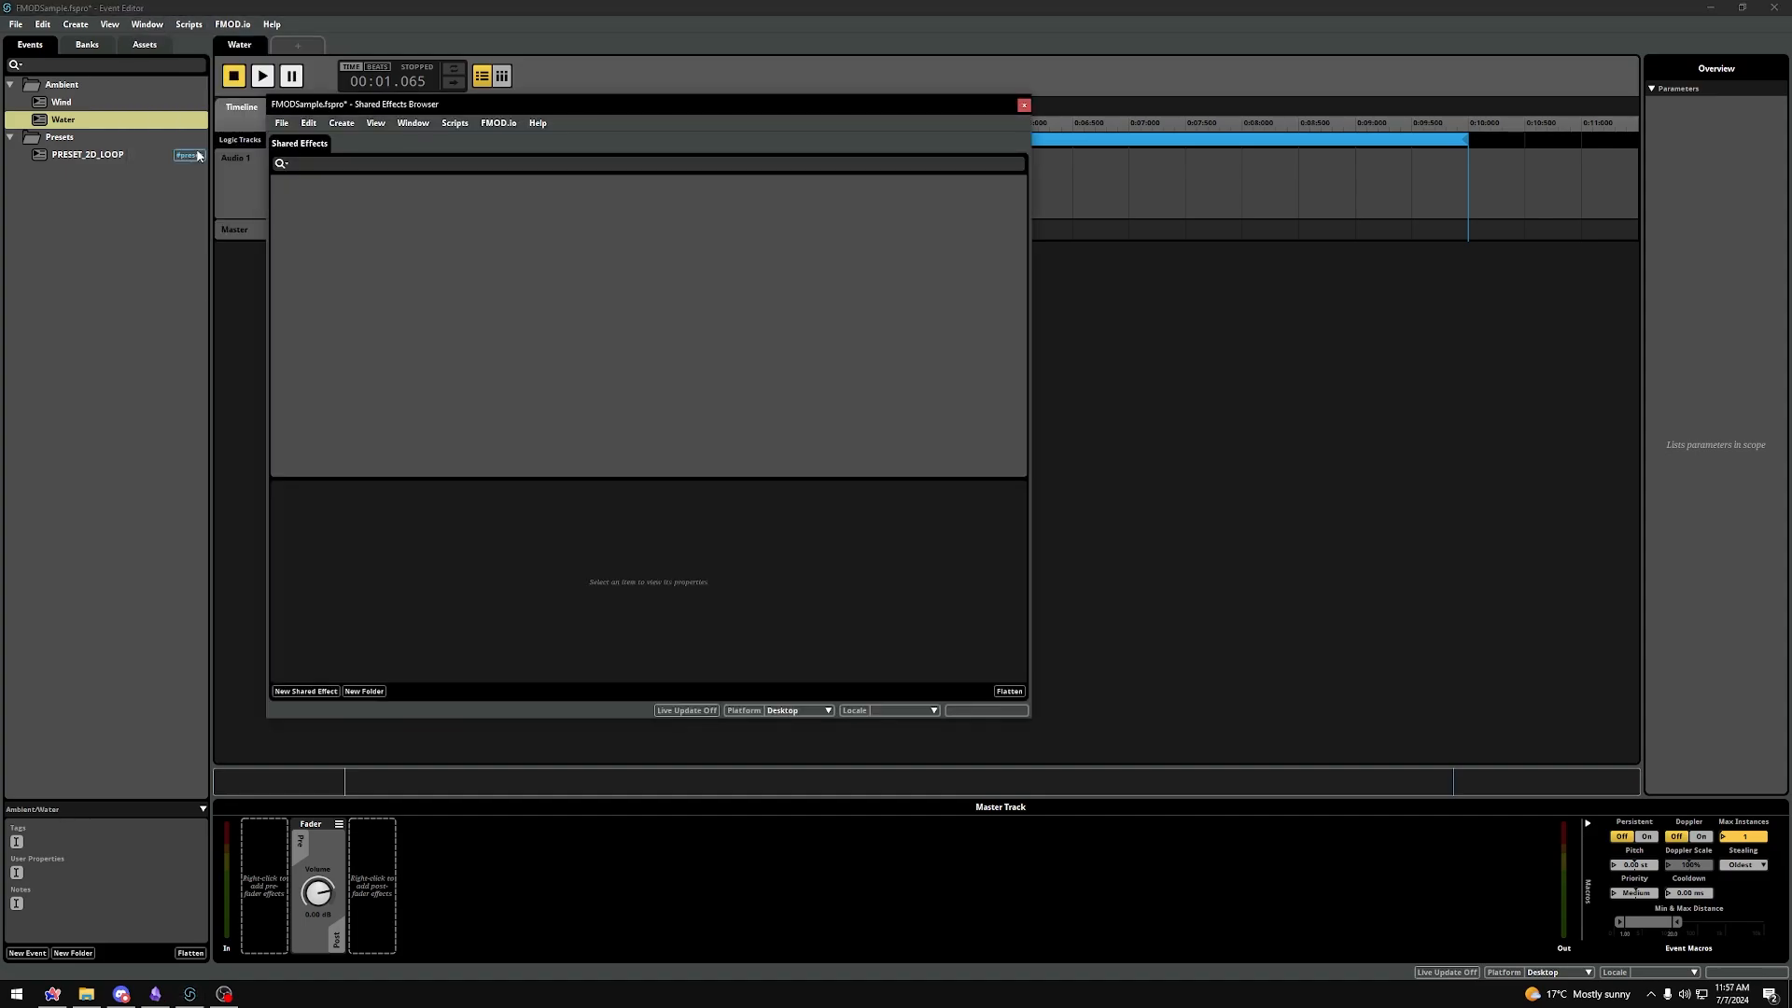
left_click_drag(334, 104, 323, 132)
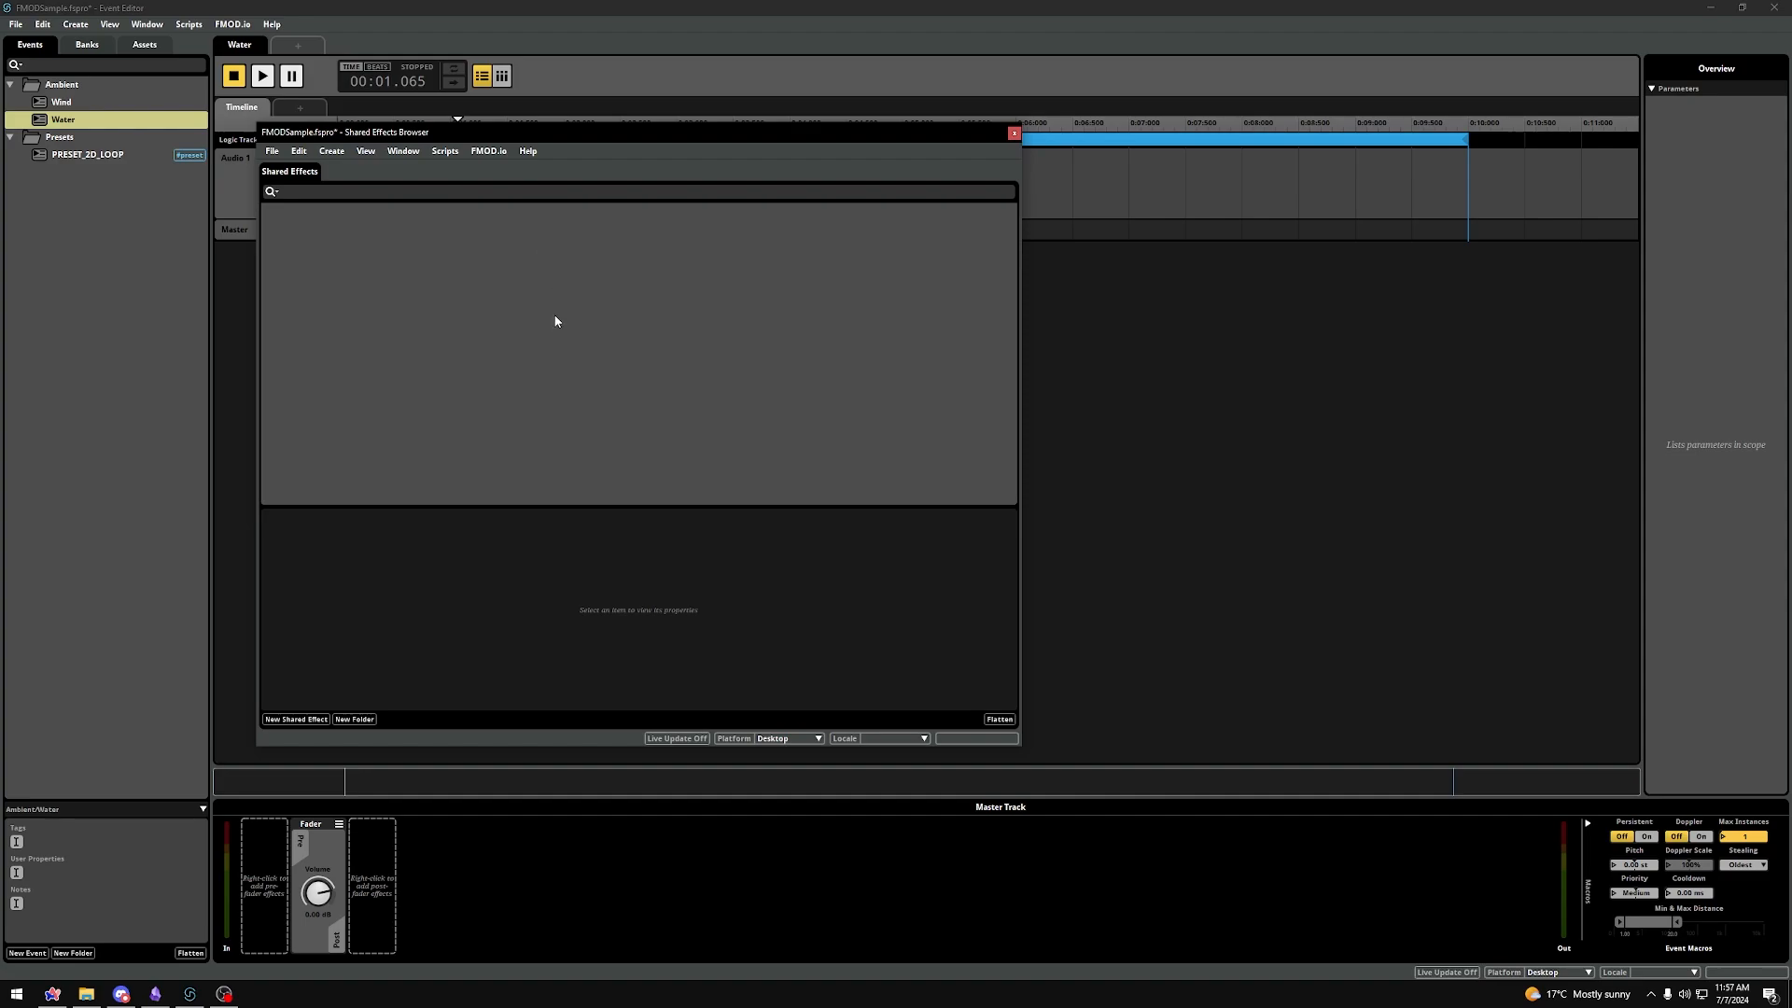
right_click(493, 280)
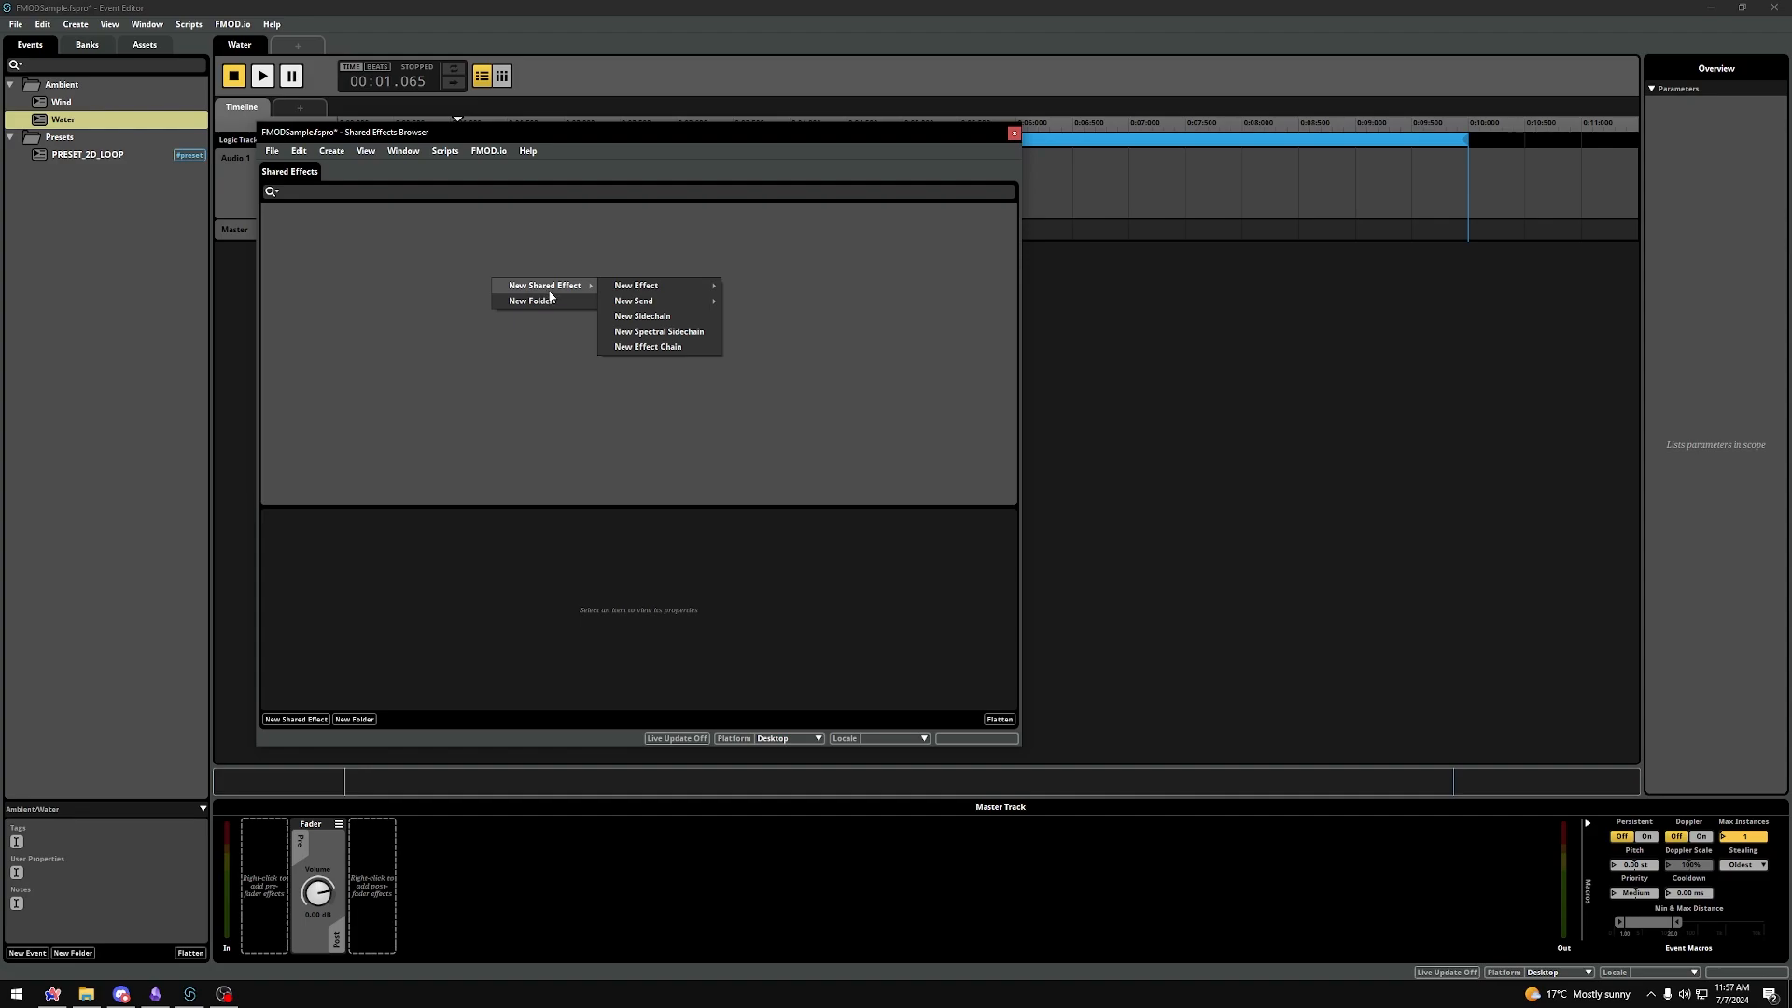
left_click(672, 348)
type("Effect")
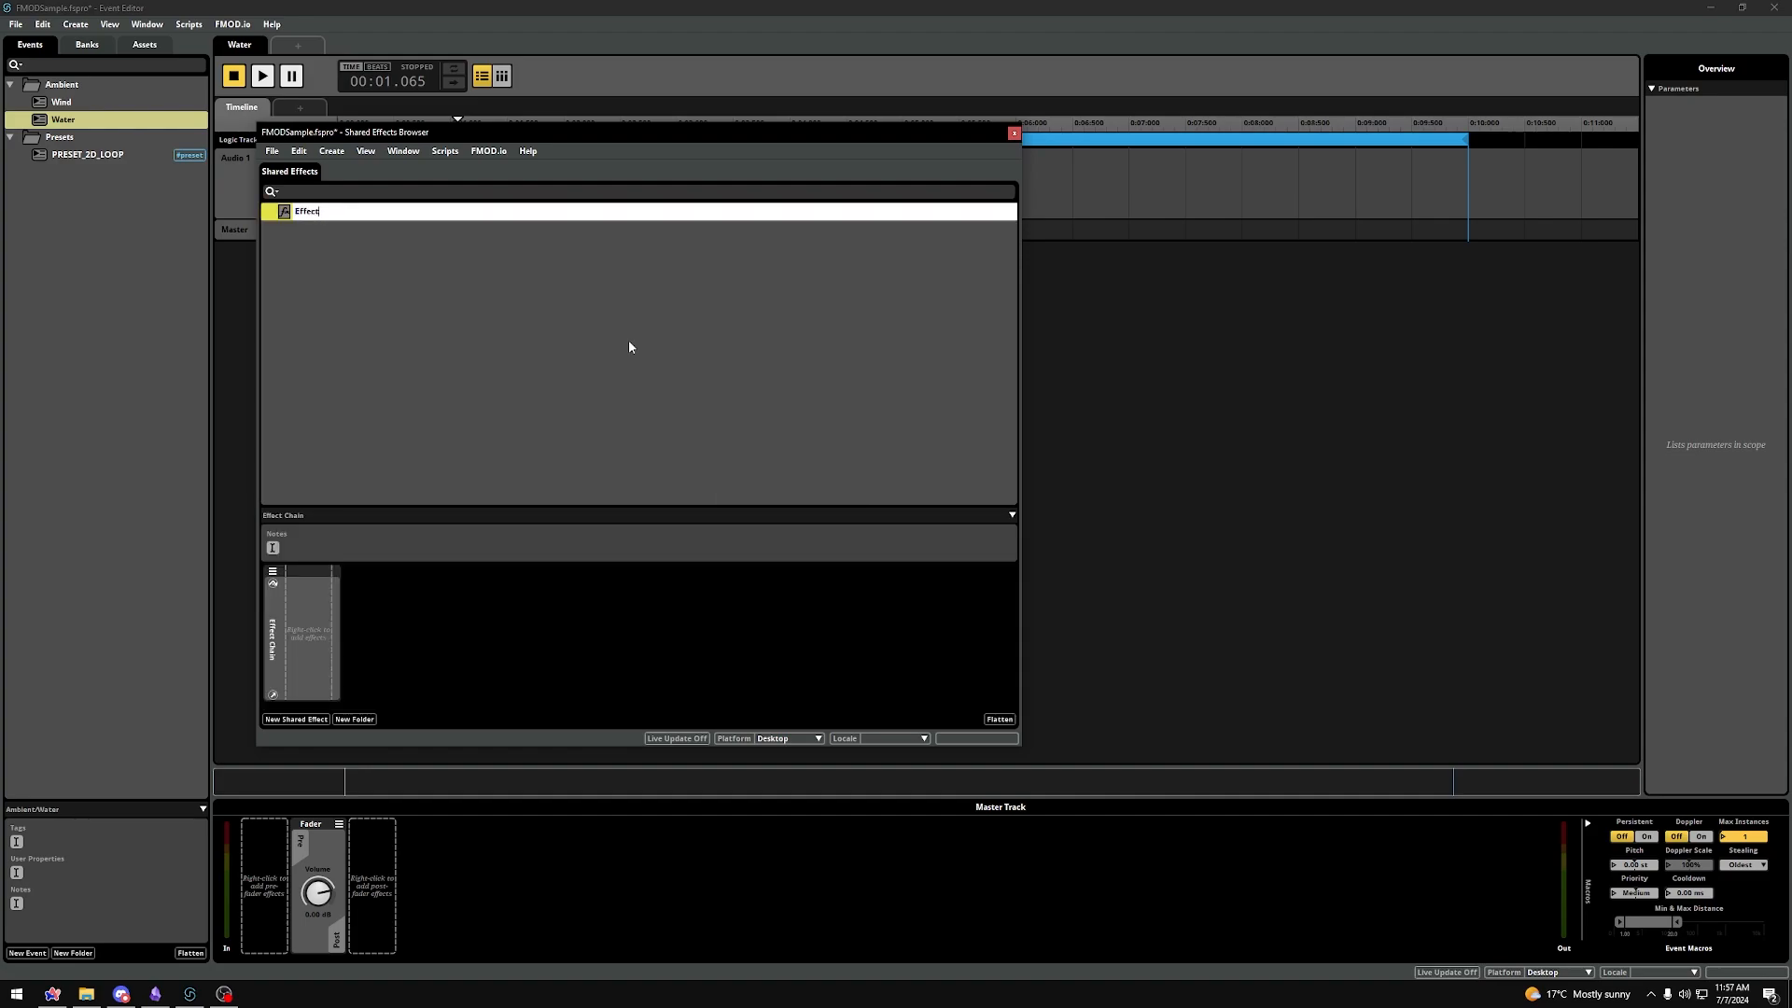
type("Chain_DR")
key("Return")
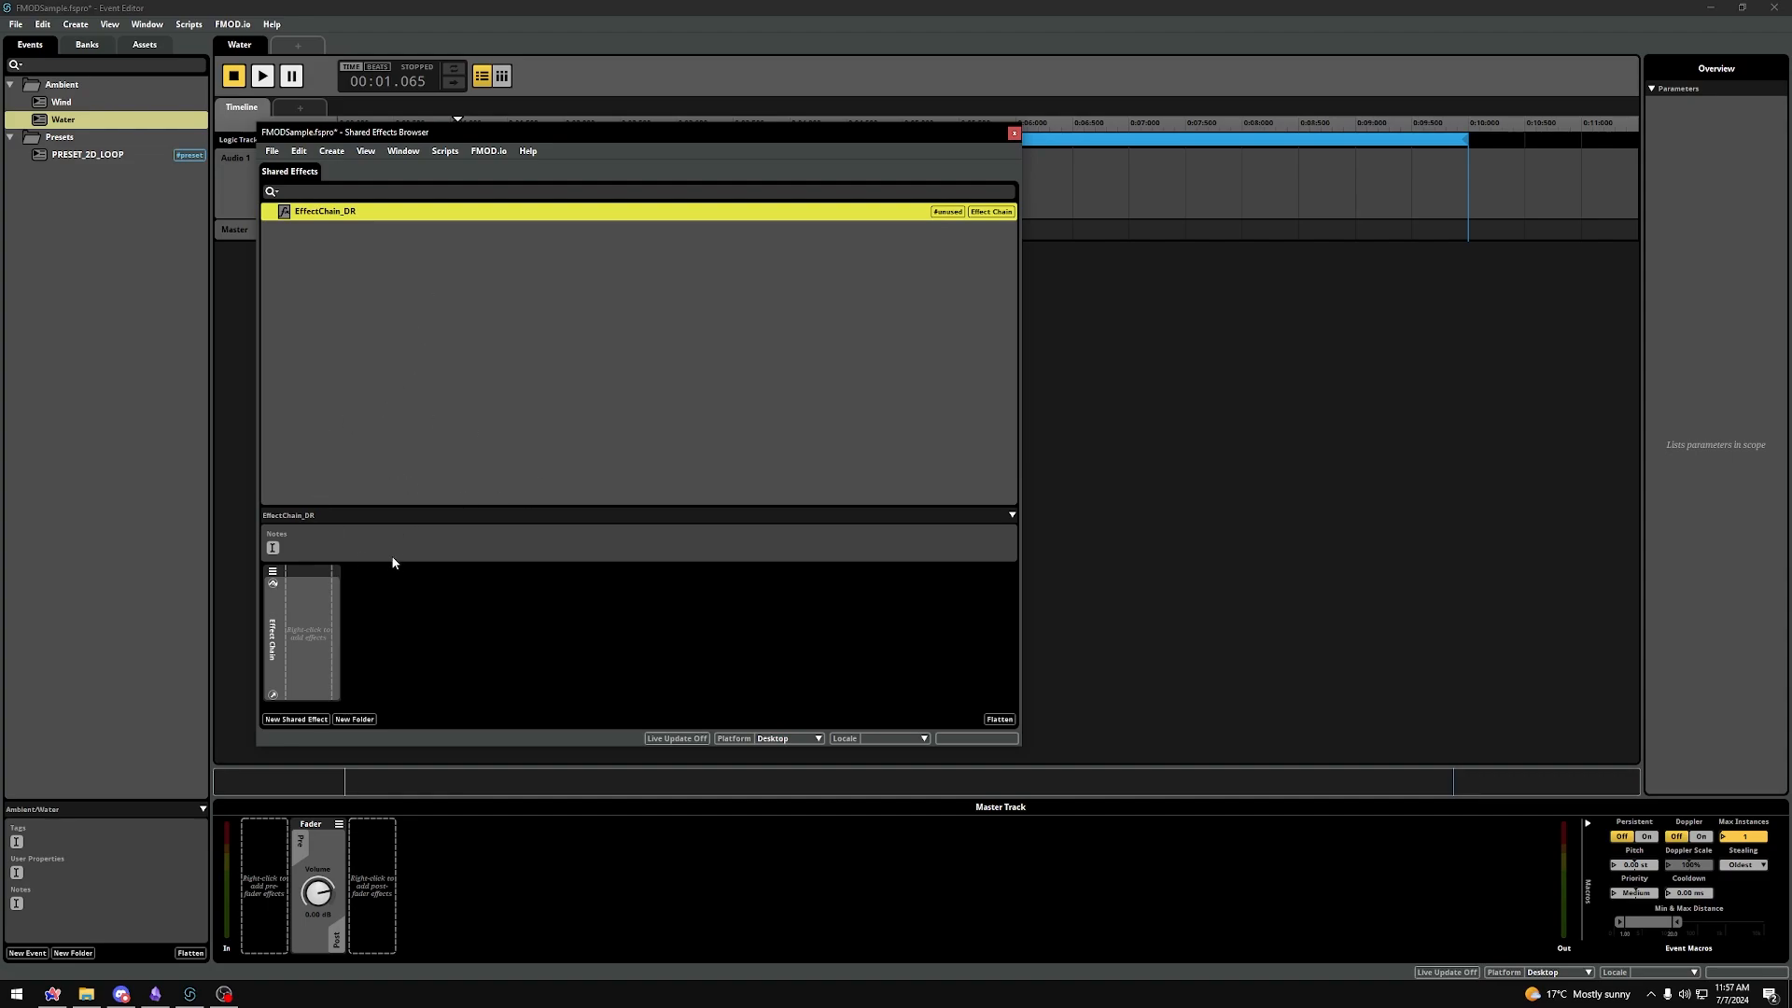
- Add an FMOD Delay followed by an FMOD Reverb to the EffectChain_DR effect chain
right_click(314, 616)
mouse_move(338, 620)
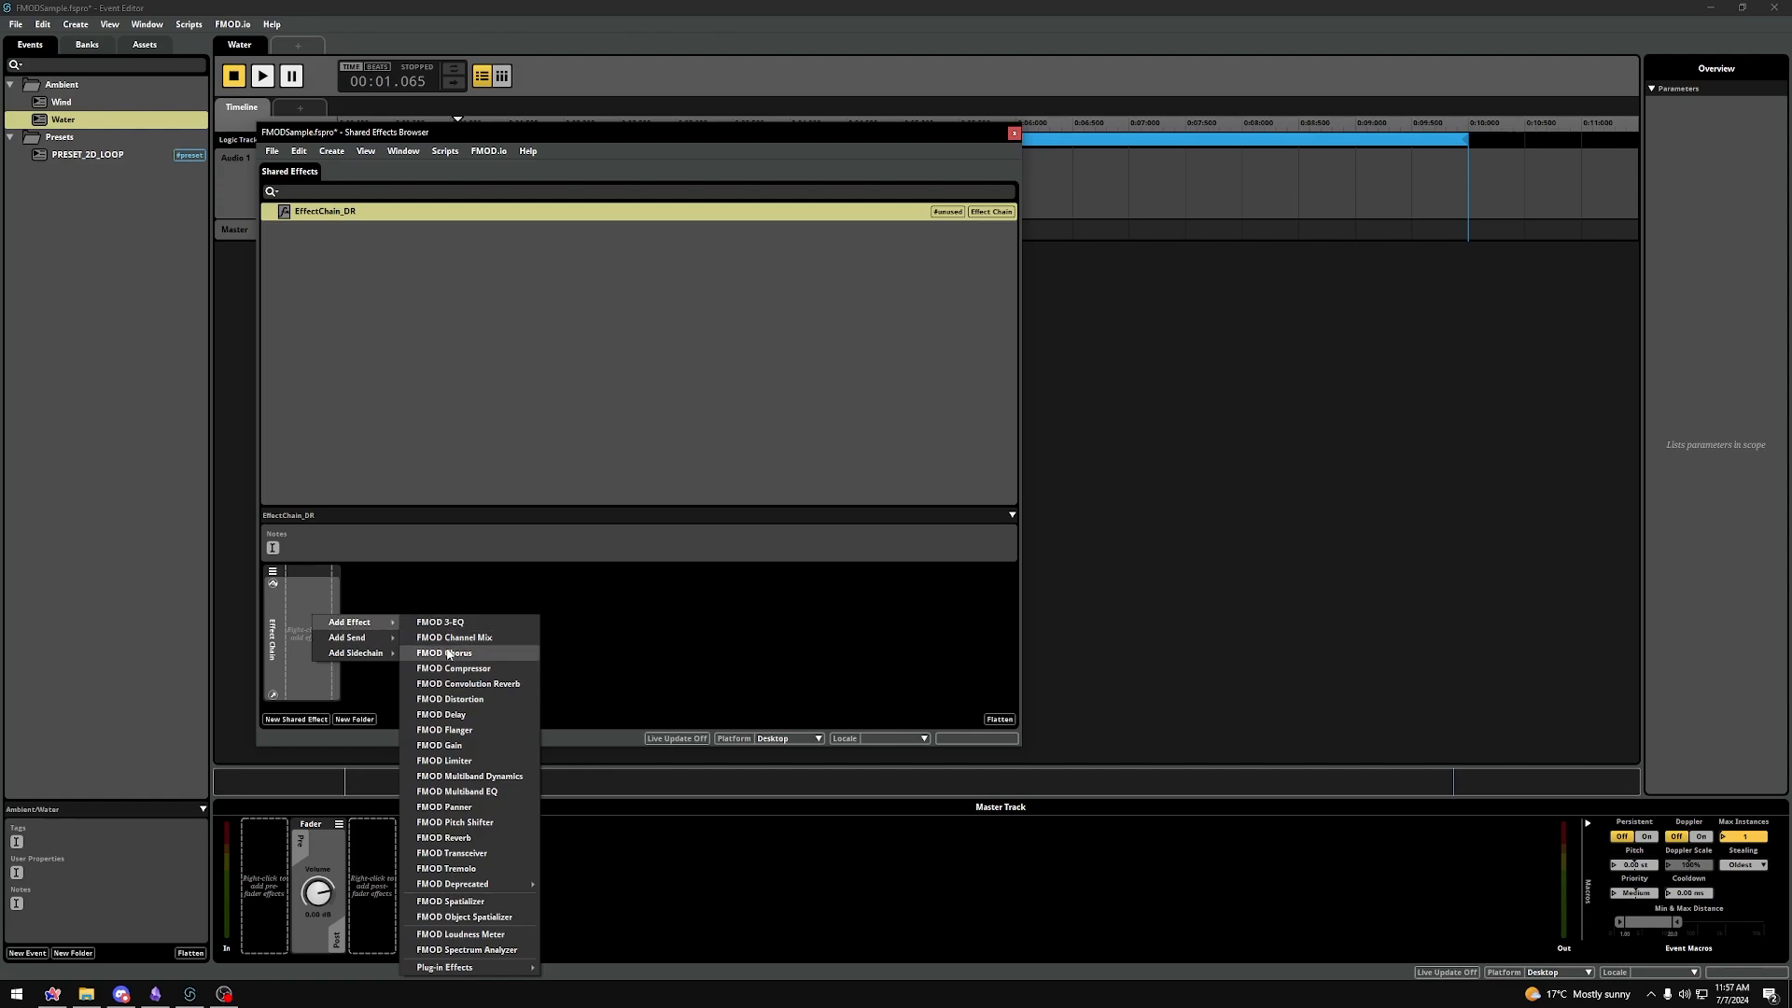
left_click(441, 715)
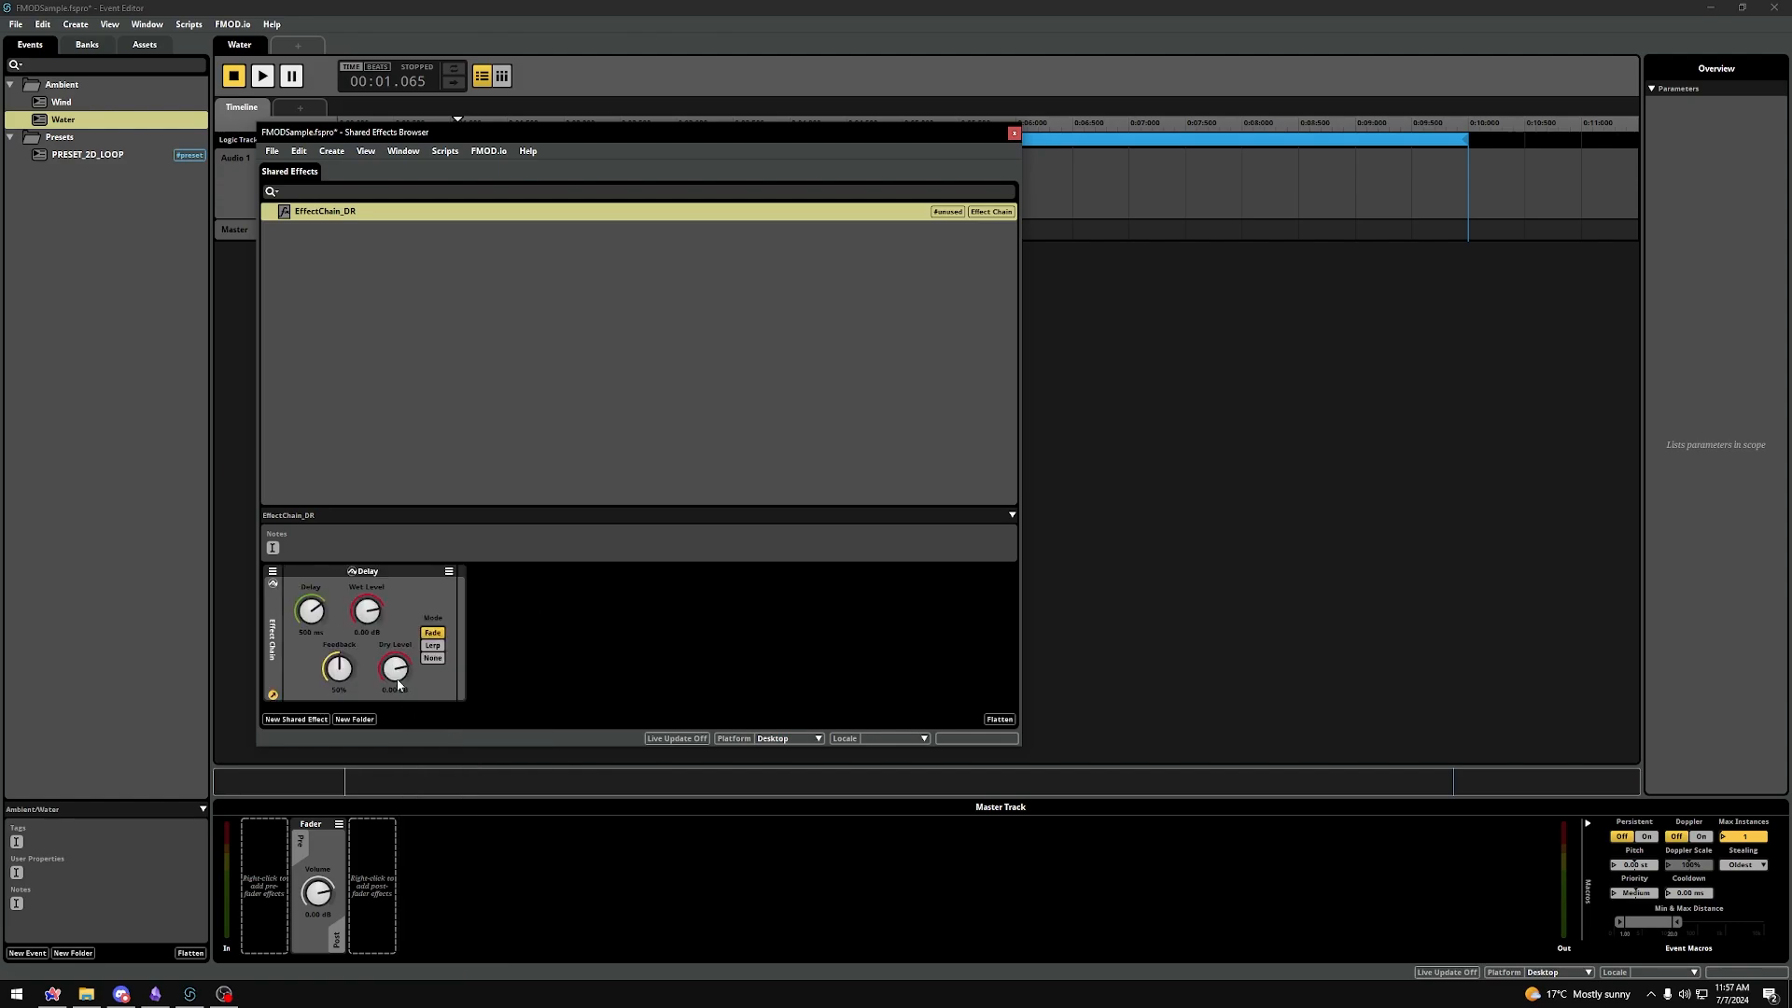
right_click(445, 609)
right_click(469, 586)
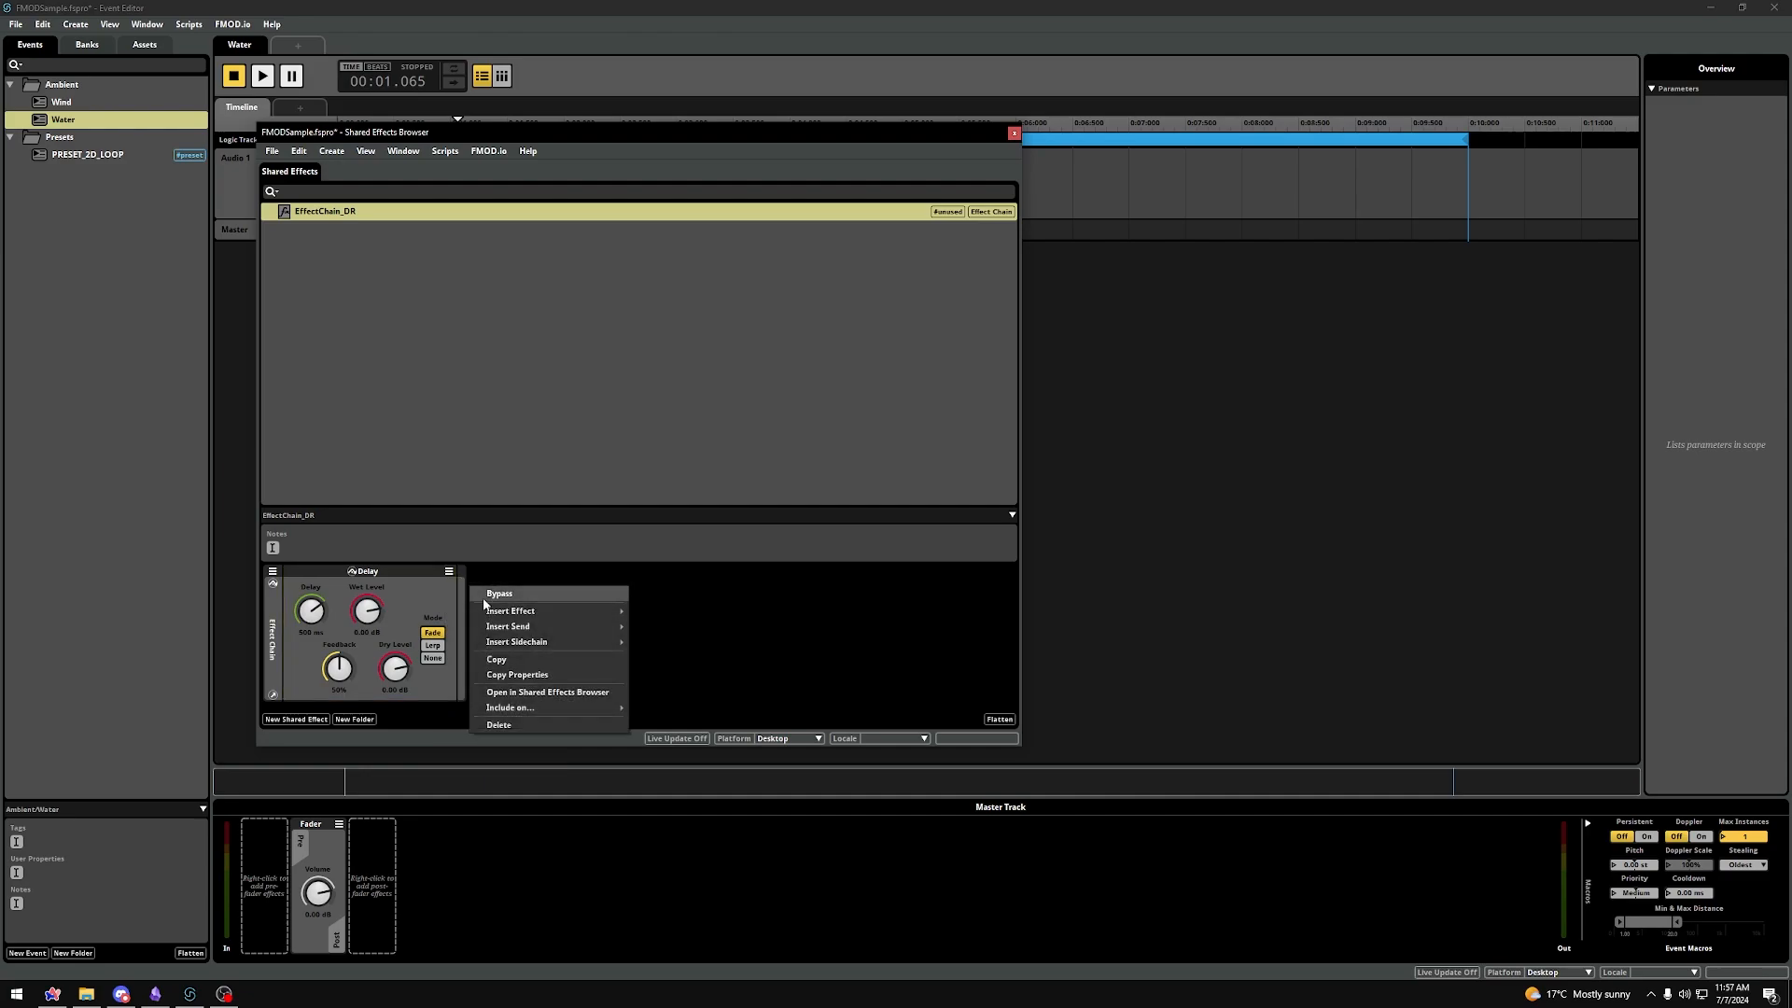
mouse_move(496, 617)
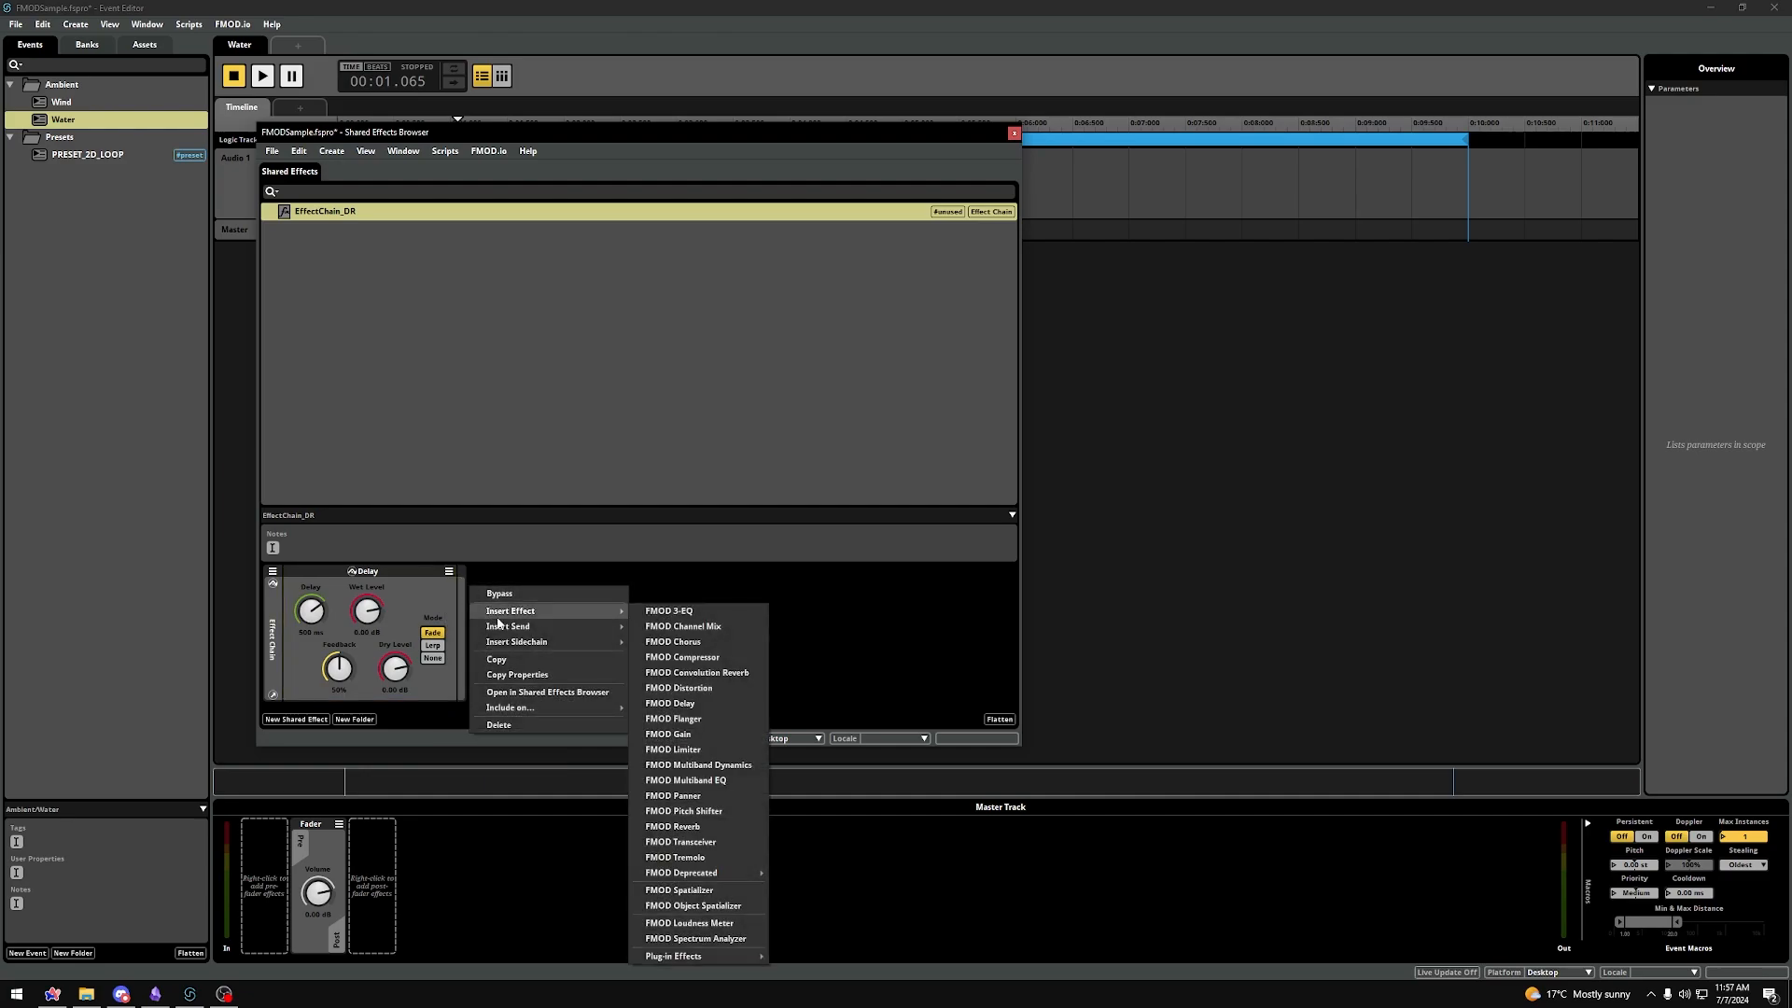
left_click(700, 827)
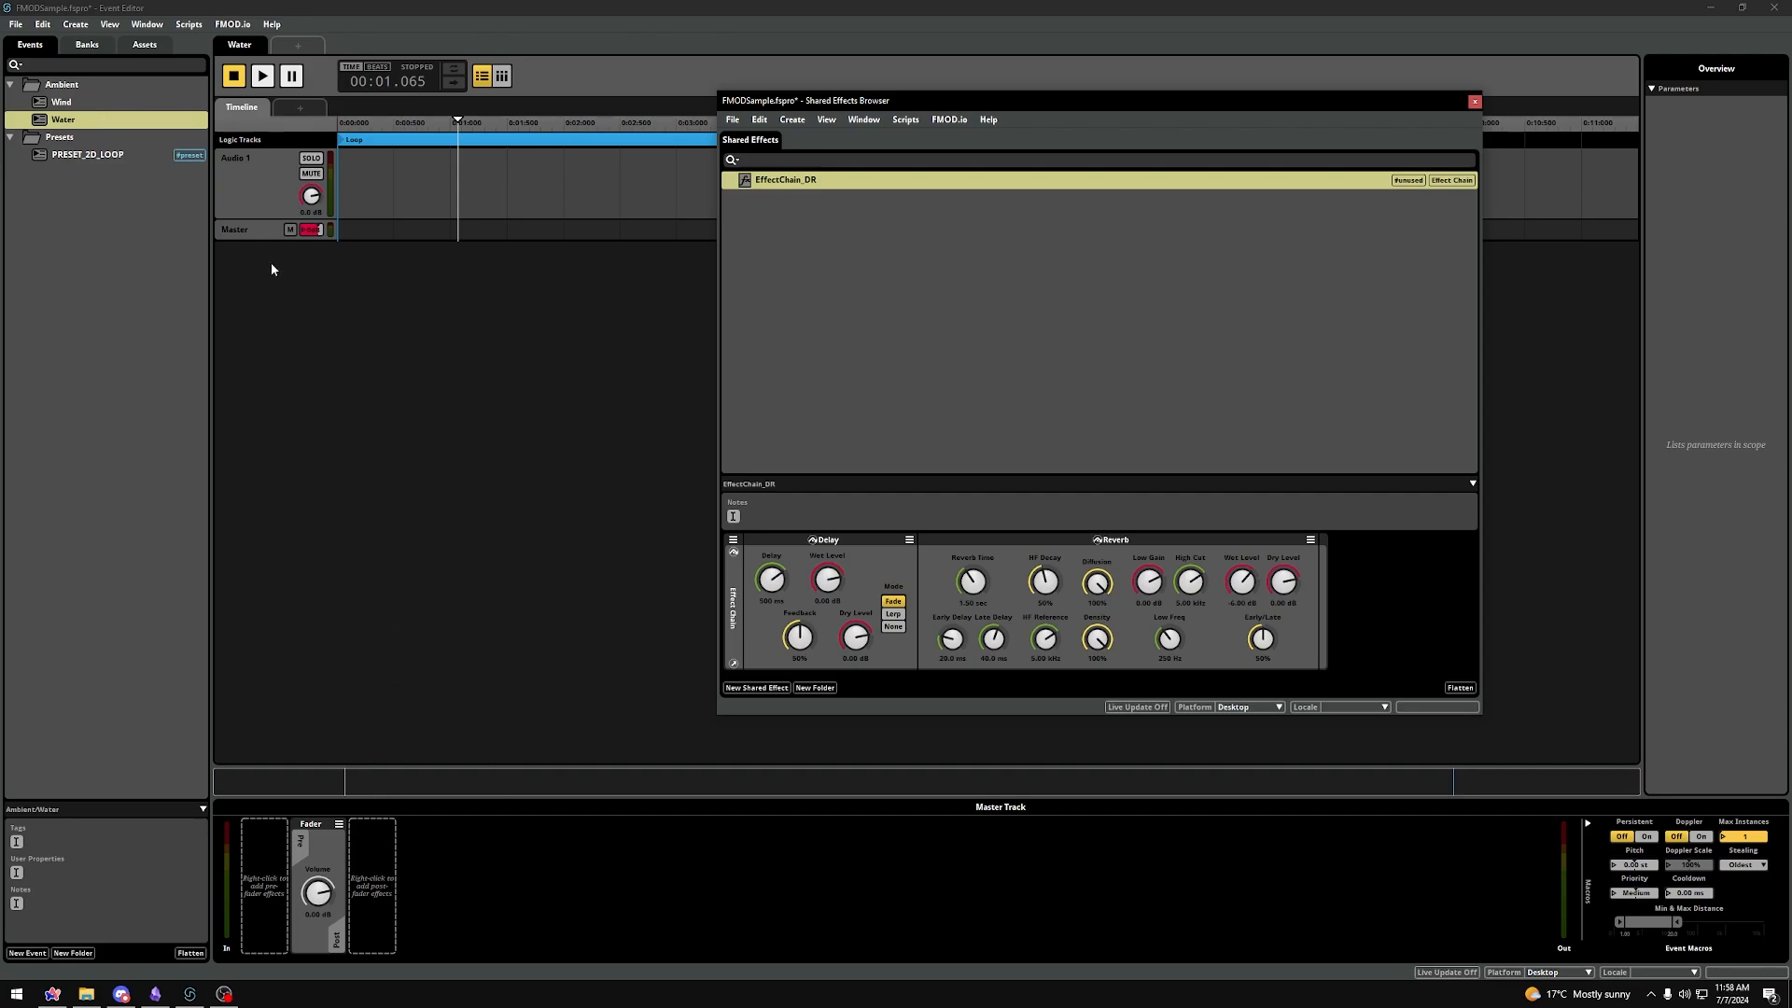
- Add the shared effect EffectChain_DR after the fader on the Water event's master track
left_click(268, 229)
right_click(365, 882)
mouse_move(394, 886)
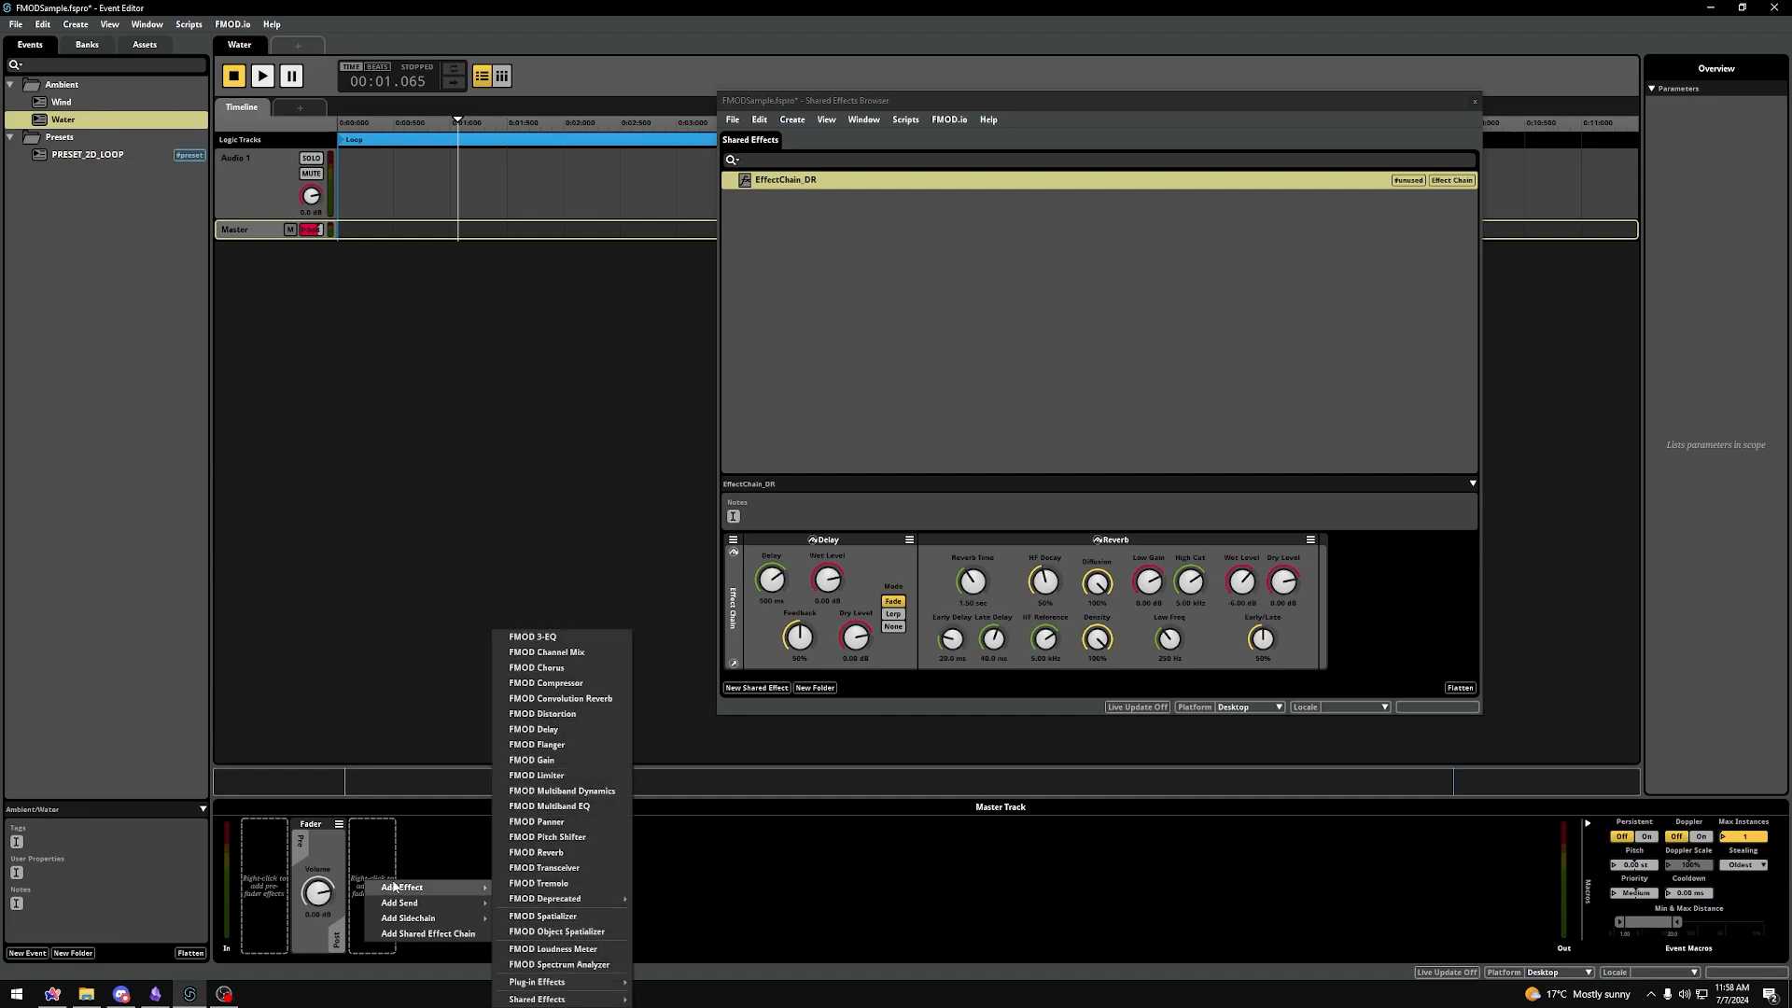
mouse_move(540, 999)
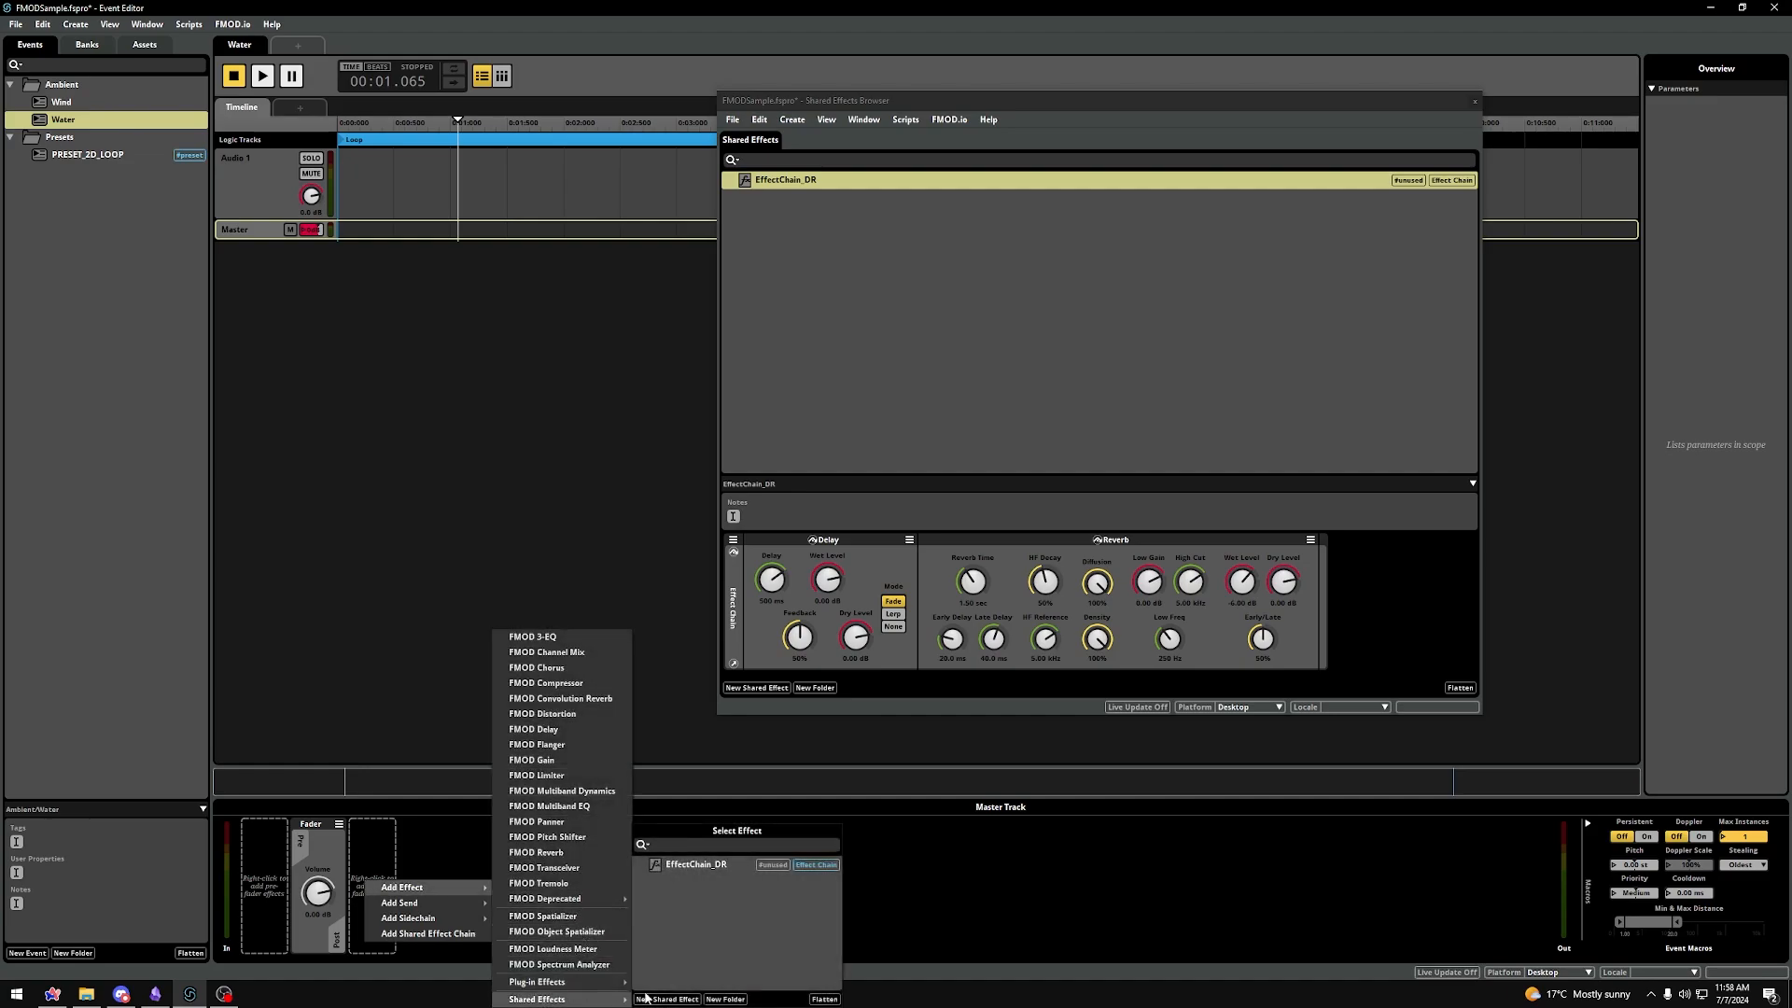
left_click(684, 871)
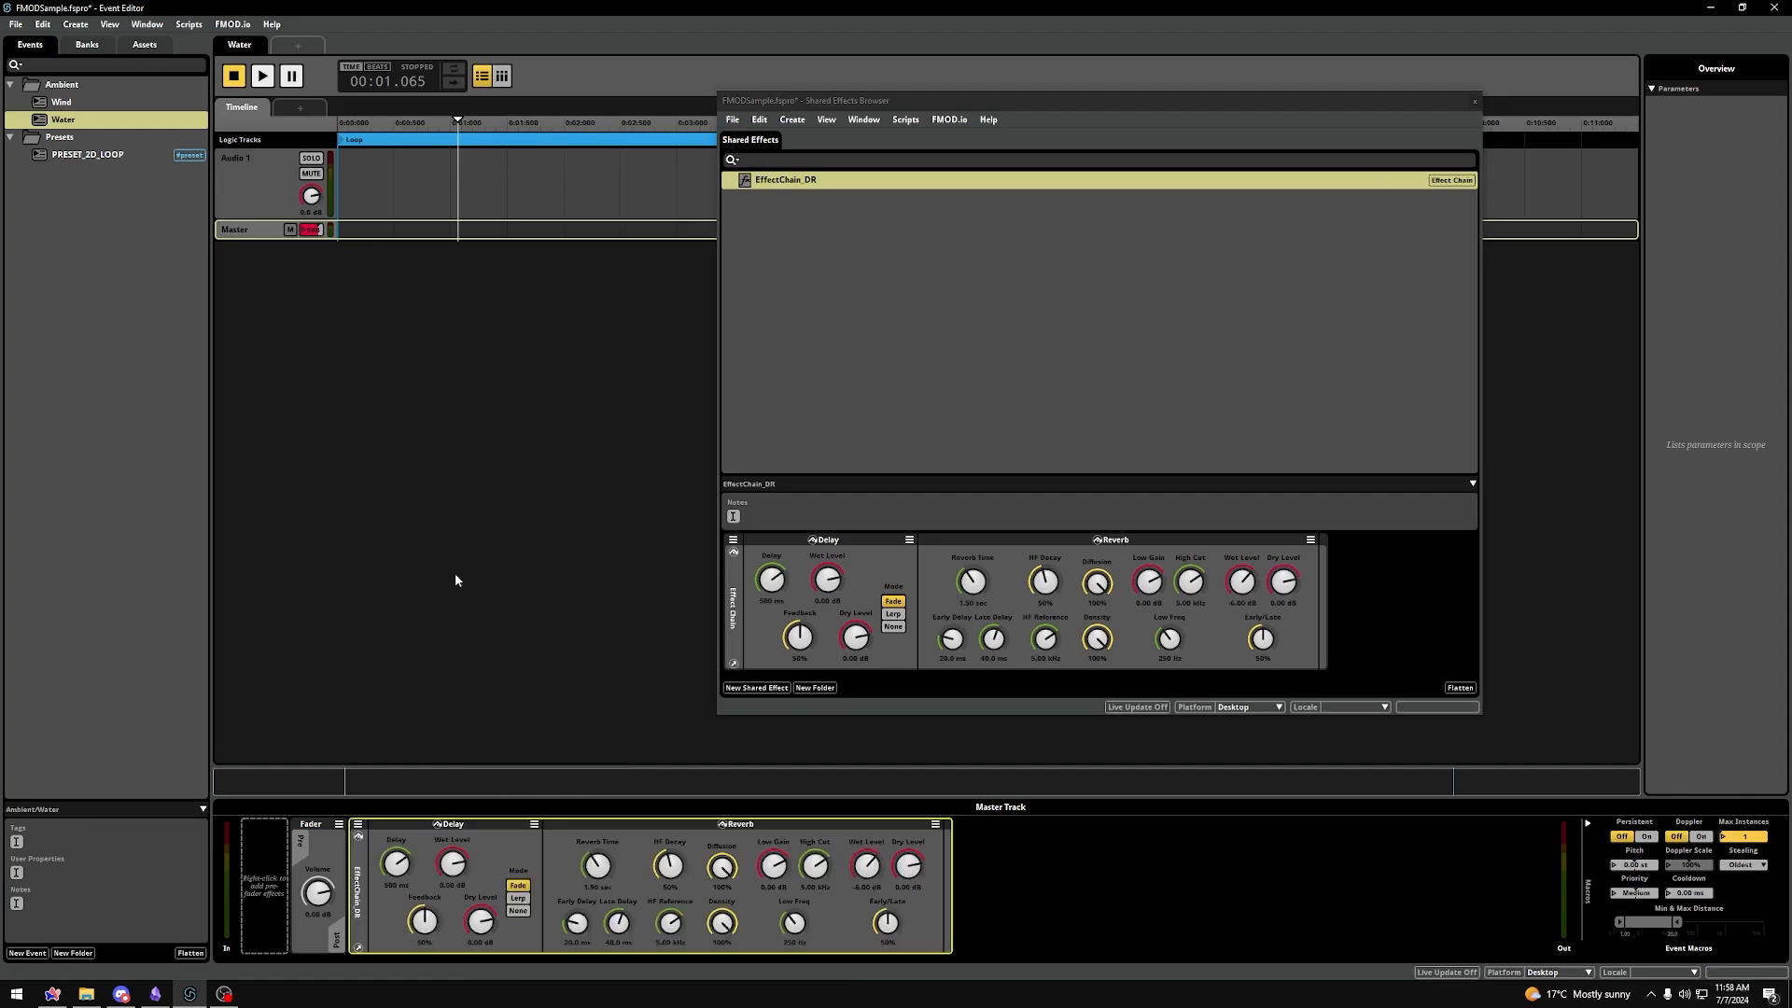
- Increase the Reverb Time in EffectChain_DR, adjusting it in the shared chain and in its instance on the Water master track
left_click_drag(894, 100, 622, 95)
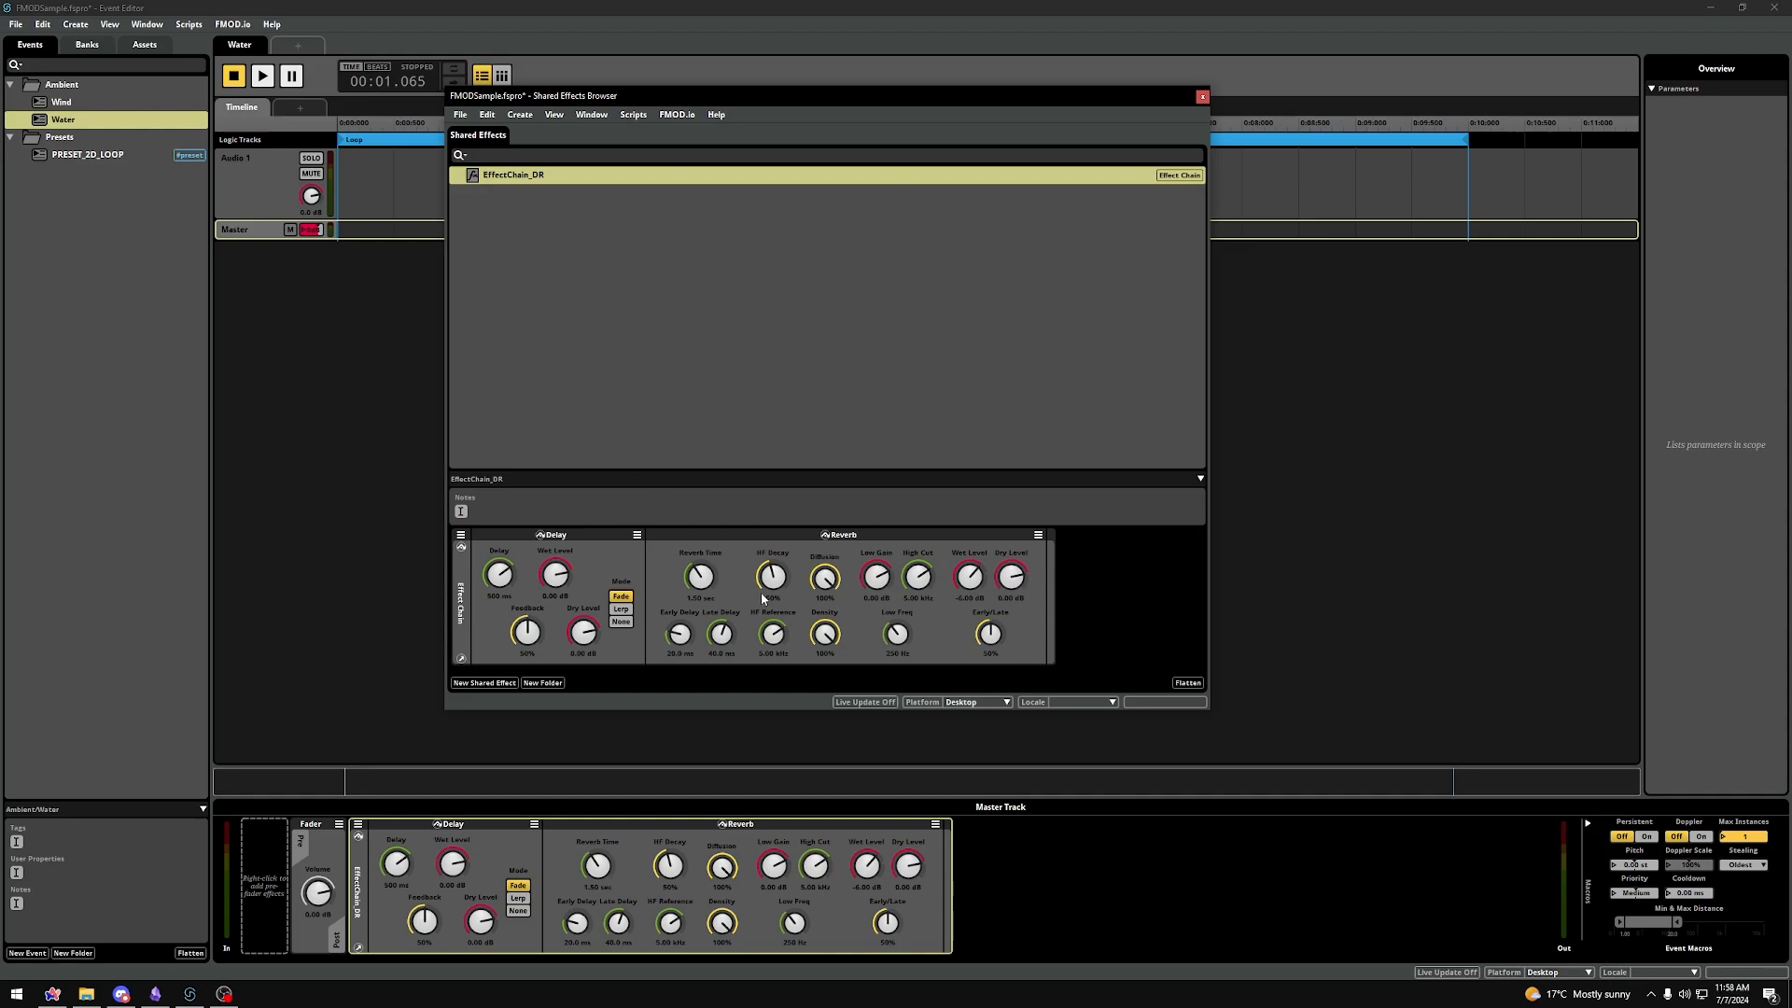
mouse_move(700, 579)
left_mouse_down()
mouse_move(700, 556)
mouse_move(700, 602)
left_mouse_up()
left_click_drag(600, 872, 602, 872)
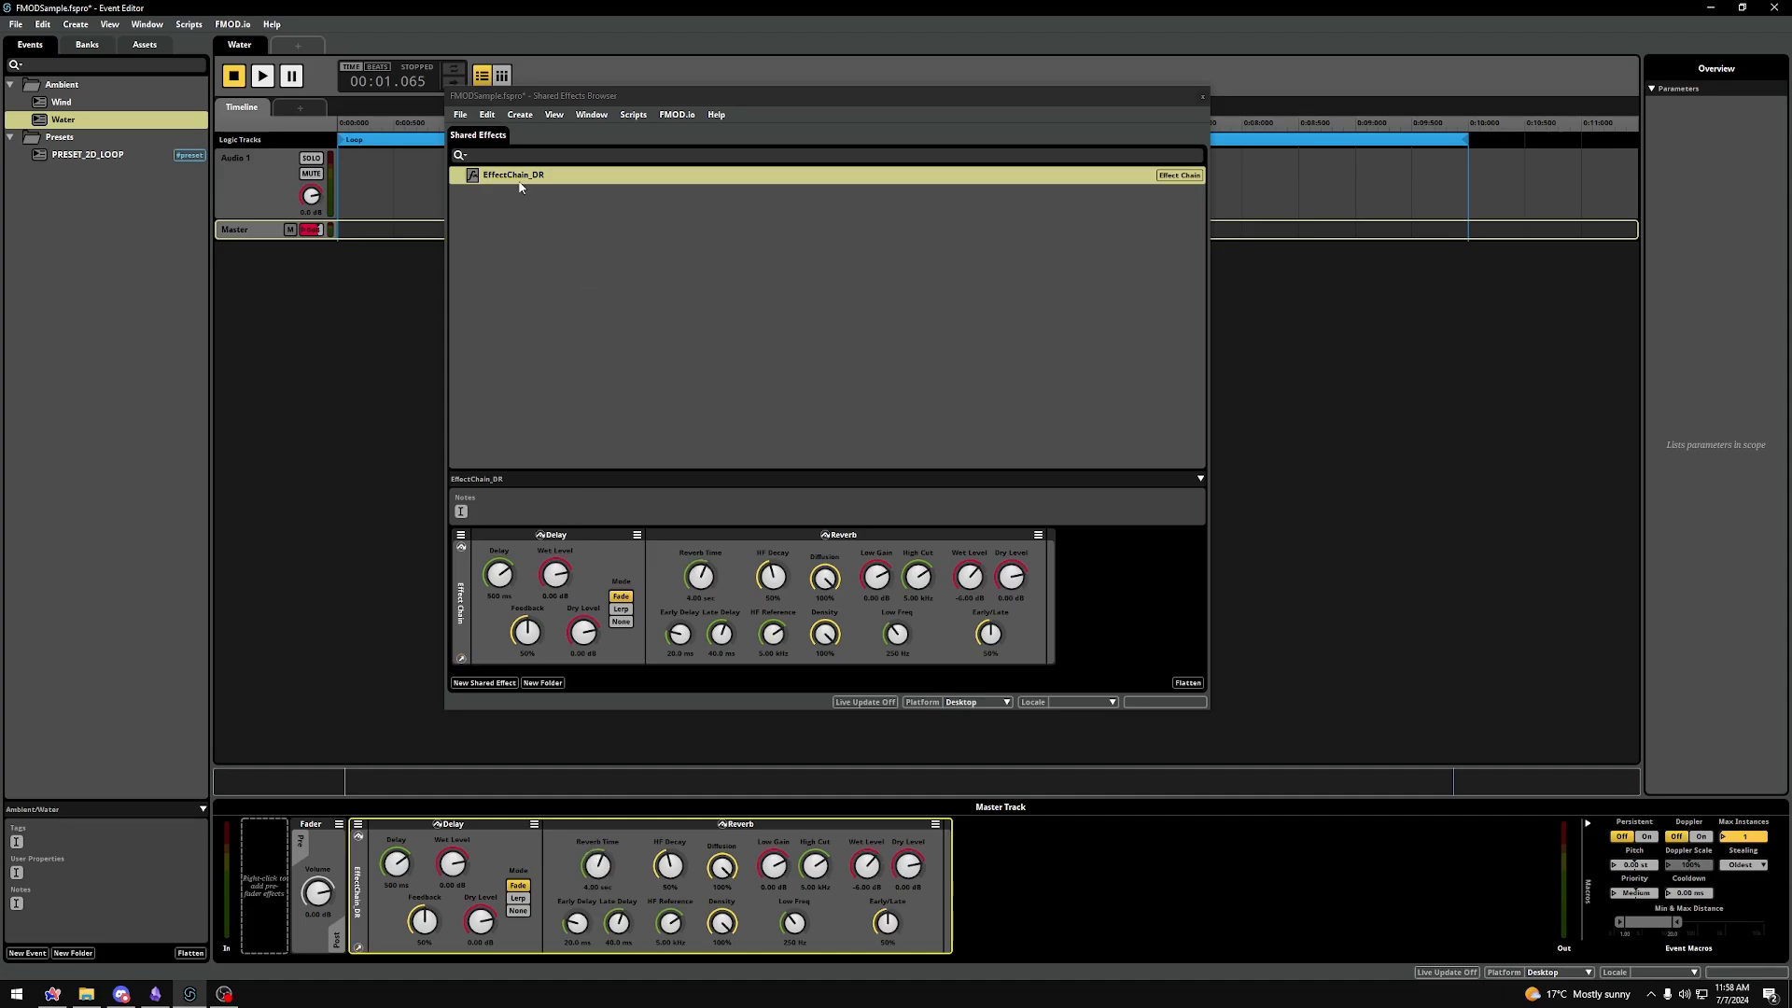